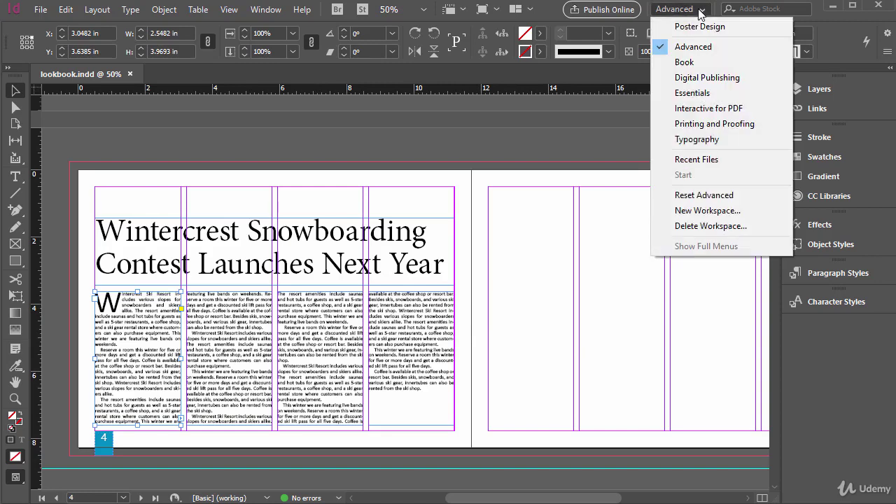
- Reset the Advanced workspace and go to page 8 of the document
left_click(699, 195)
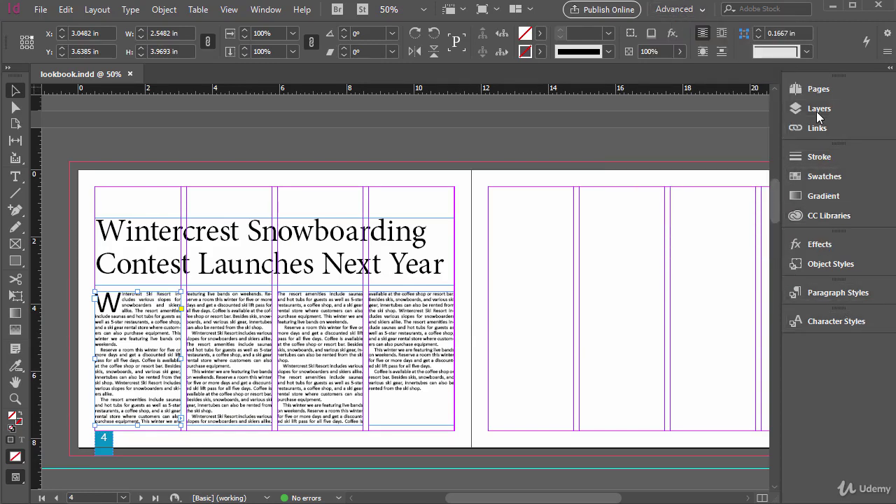
left_click(812, 87)
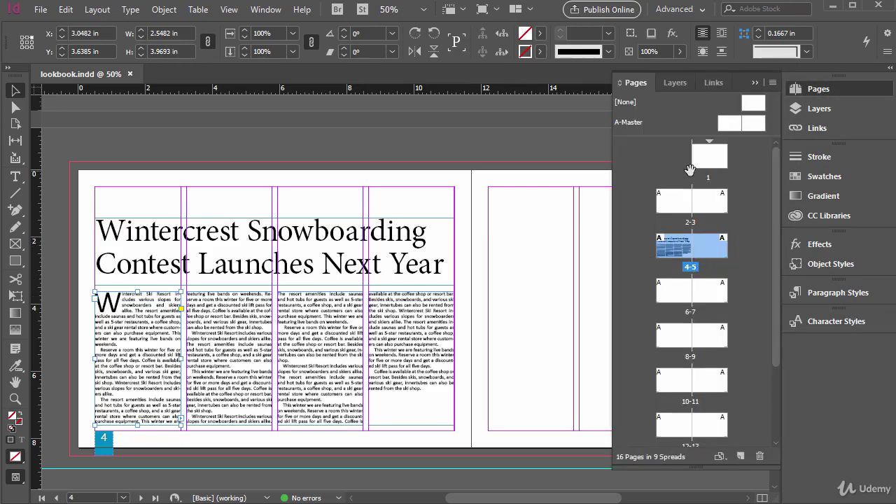
left_click(681, 297)
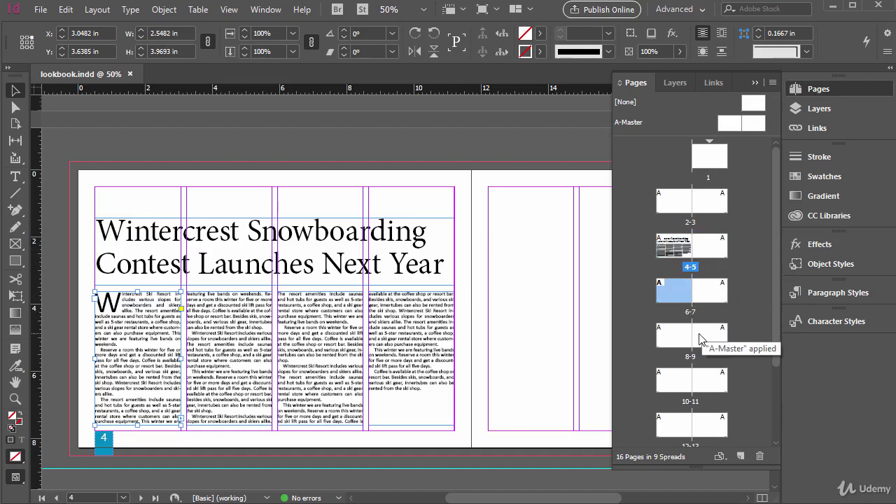
left_click(677, 339)
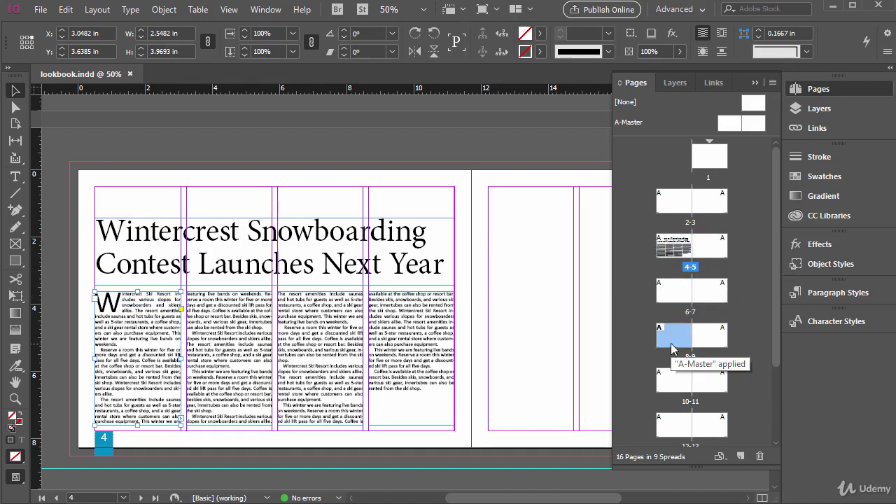
double_click(677, 339)
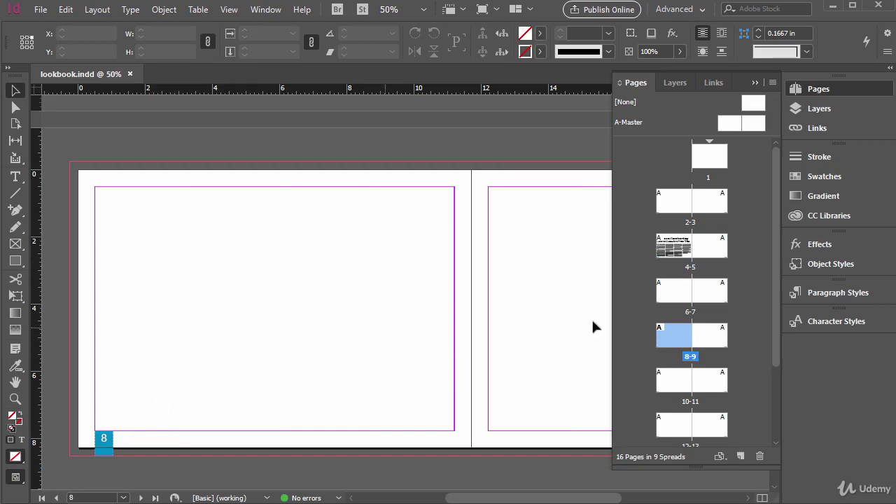
- Place the Wintercrest Ski Resort Word document on page 8 in a margin-wide text frame about 10.69 in wide and 5.55 in high
left_click(41, 10)
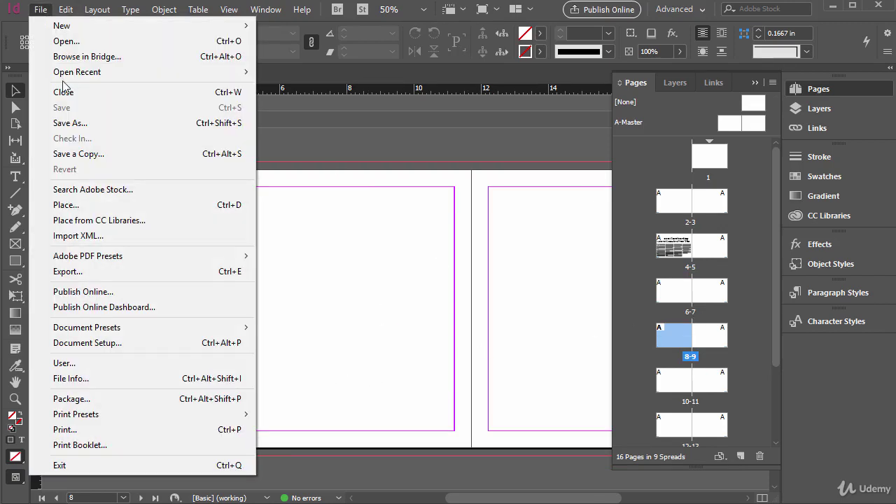
left_click(66, 204)
left_click(405, 245)
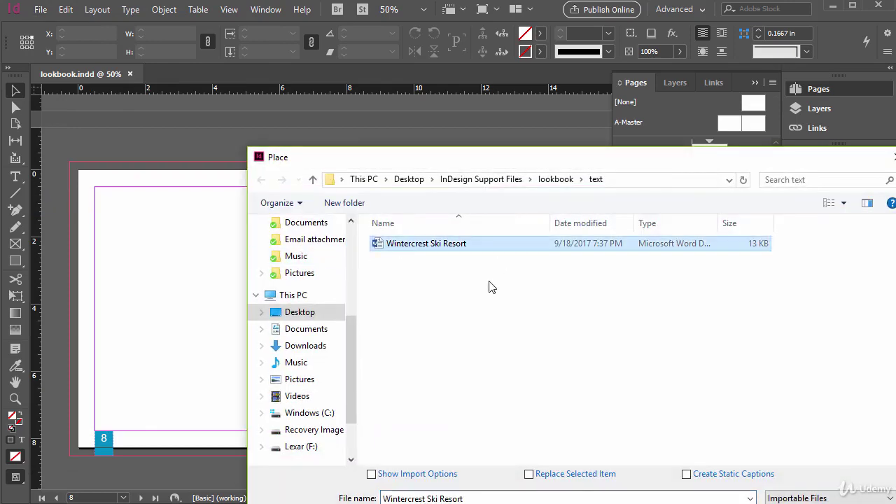
left_click_drag(595, 179, 529, 126)
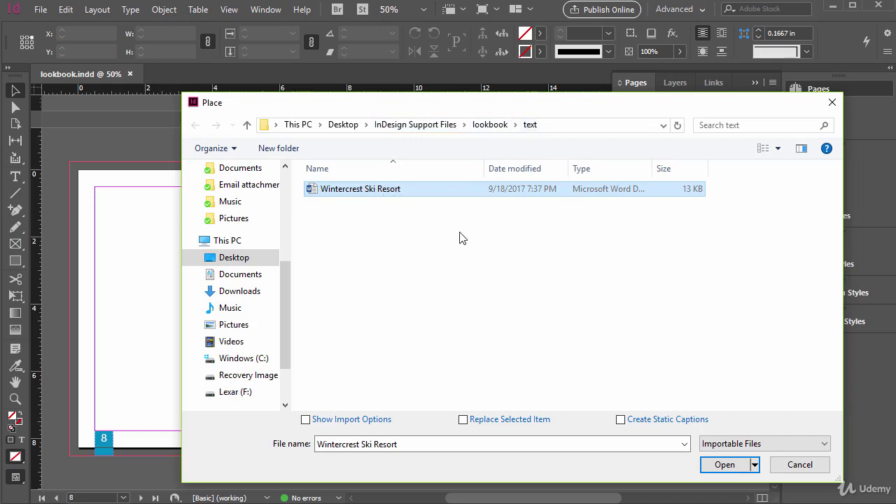
left_click(714, 466)
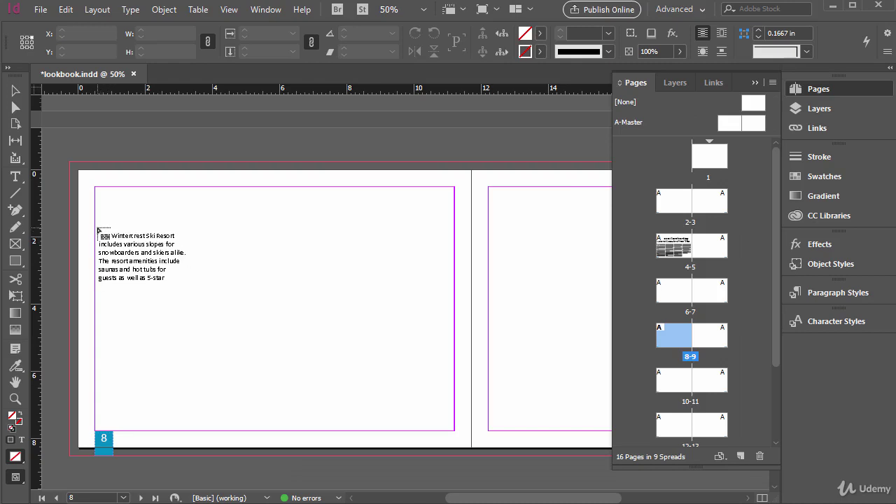
left_click_drag(96, 211, 455, 393)
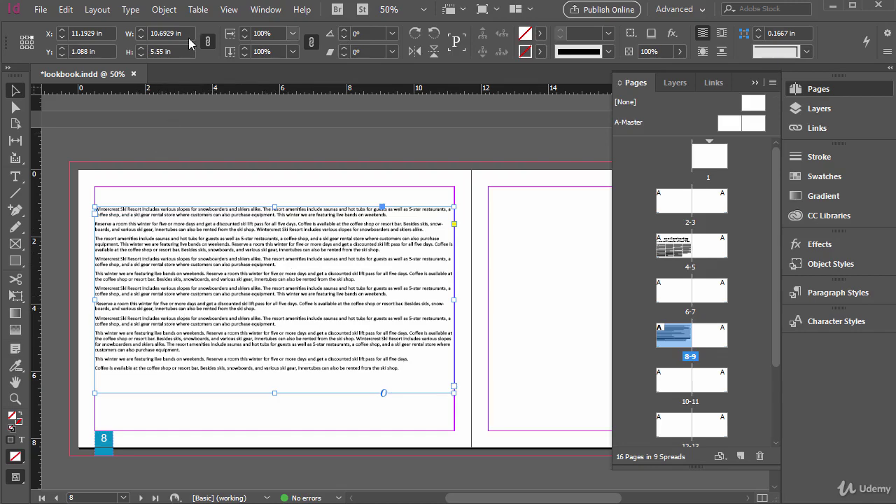
- Open the Text Frame Options for the placed text and set a fixed number of 4 columns
left_click(159, 12)
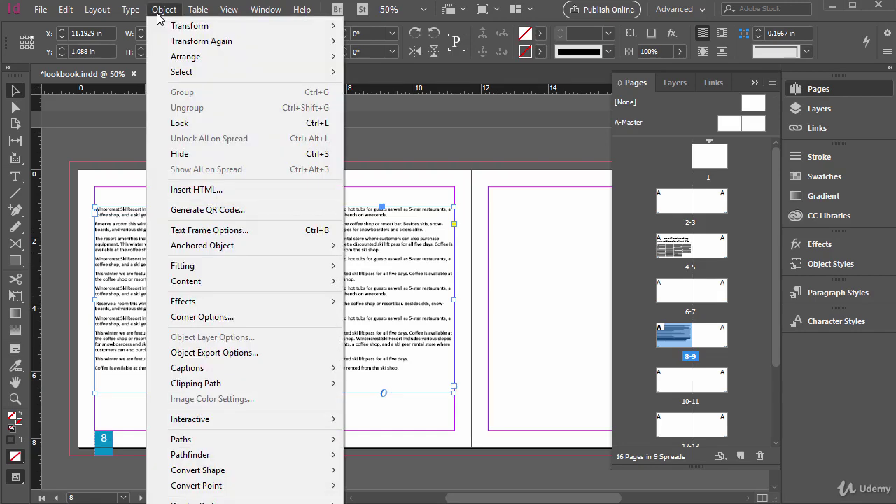
left_click(210, 230)
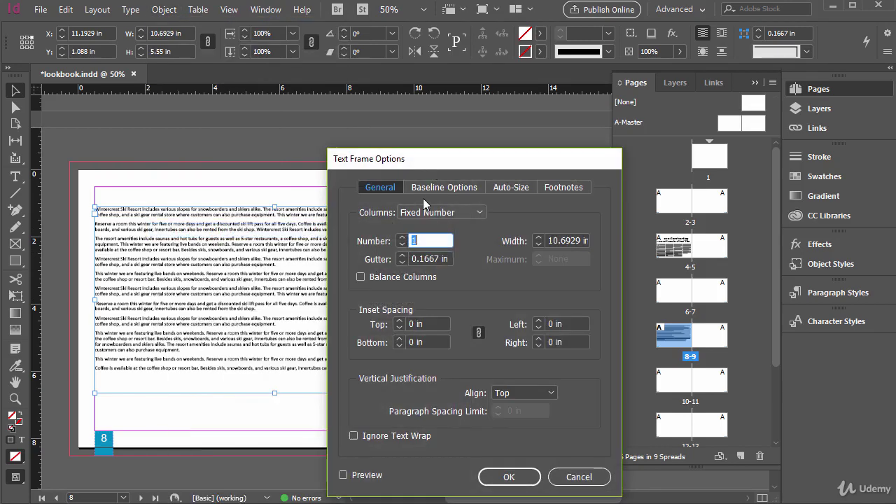
left_click_drag(434, 168, 459, 135)
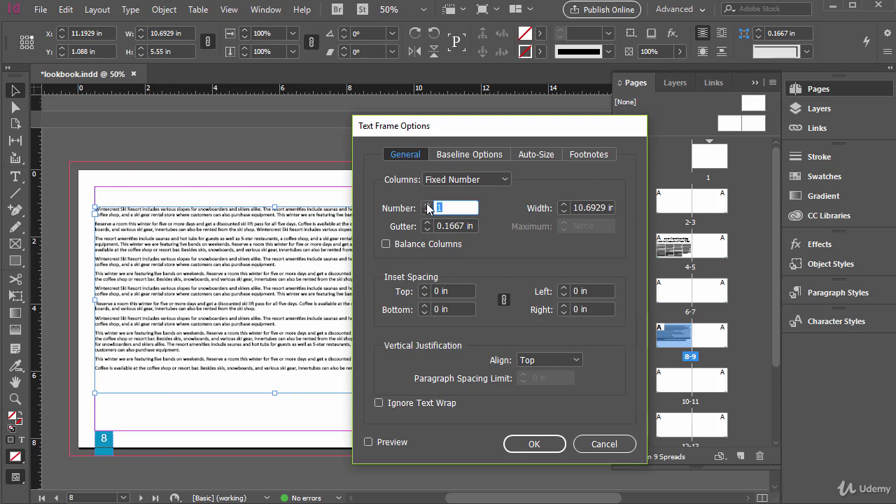
left_click(428, 204)
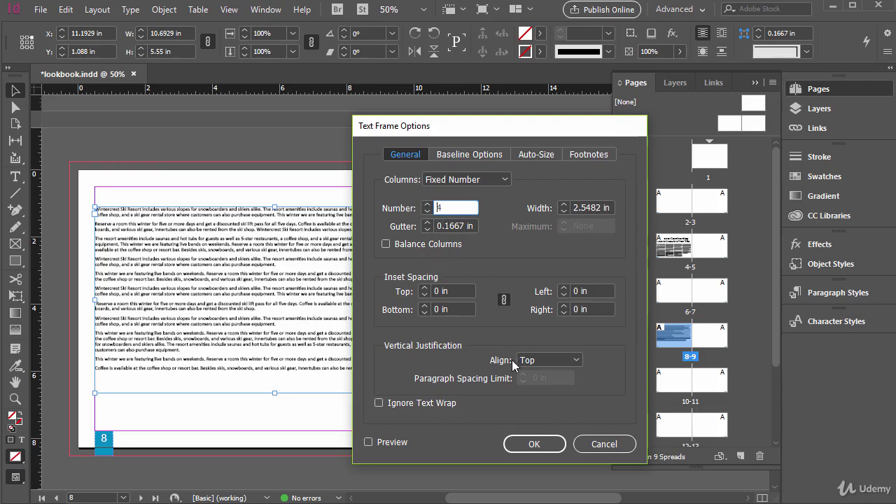
- Turn on the preview and try Center and Bottom vertical justification on the four-column text, returning the alignment to Top
left_click(572, 361)
left_click(559, 392)
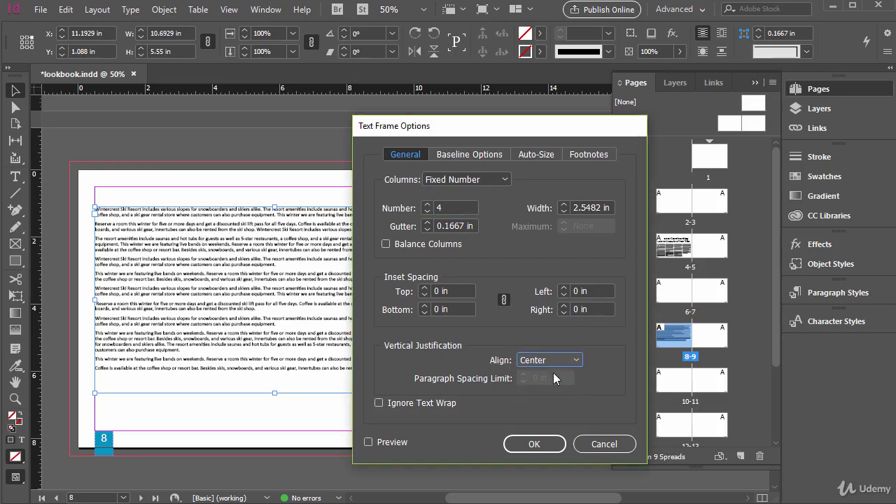
left_click(369, 442)
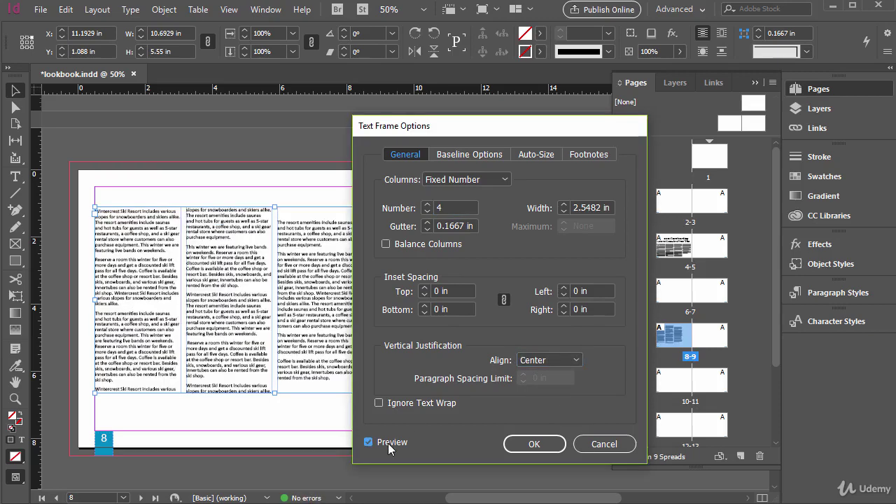
scroll(550, 360, "down", 1)
left_click(550, 360)
left_click(550, 409)
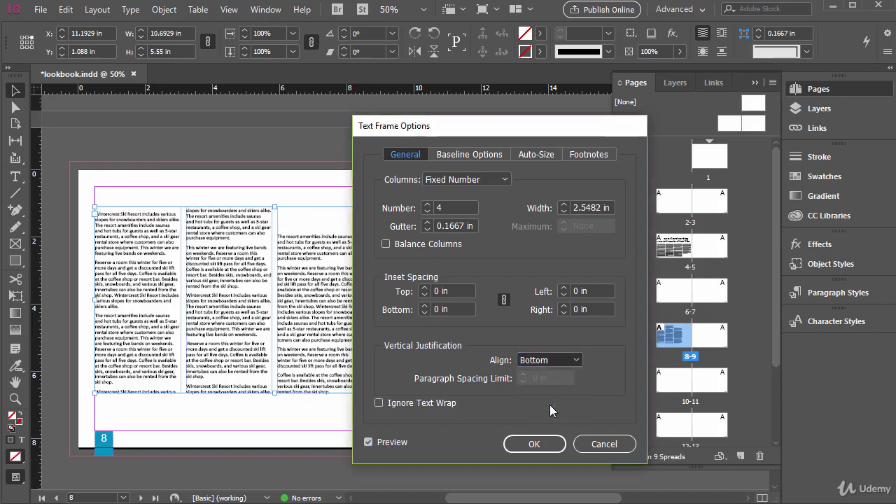
left_click(560, 361)
left_click(558, 376)
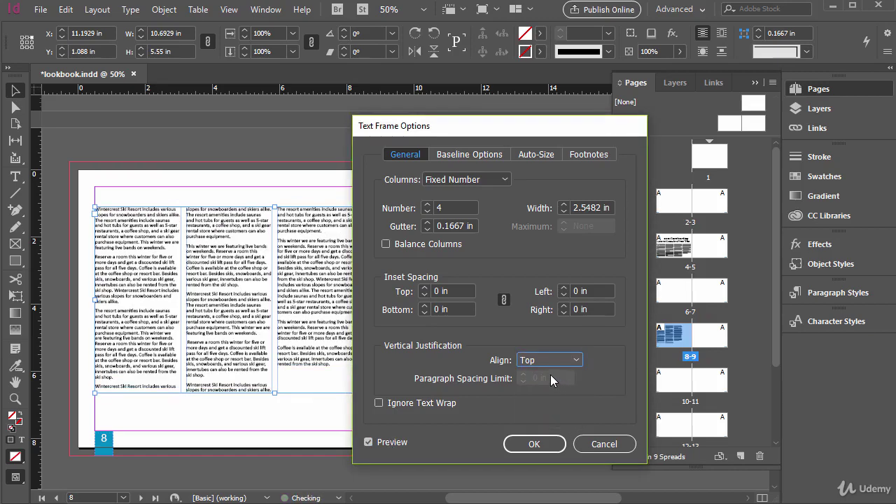
- Reduce the frame to 1 column and compare Center, Bottom and Justify vertical alignment, returning to Top
scroll(434, 209, "down", 3)
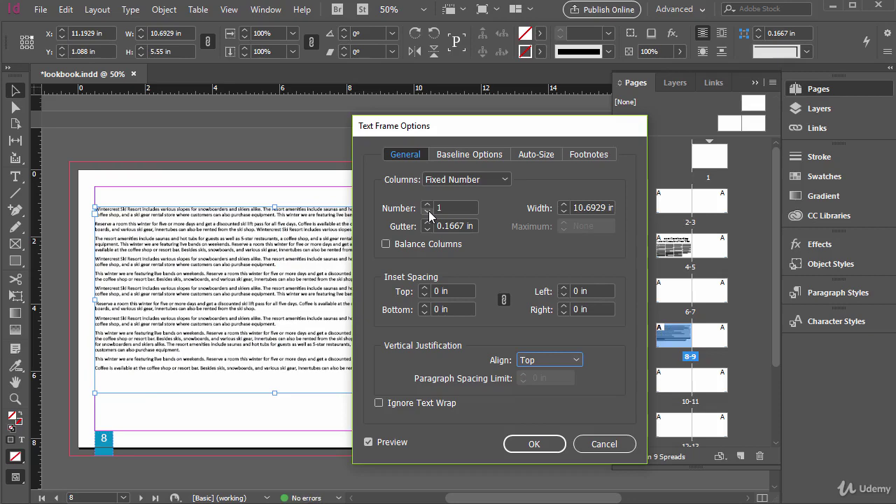
left_click_drag(554, 129, 710, 116)
left_click(701, 345)
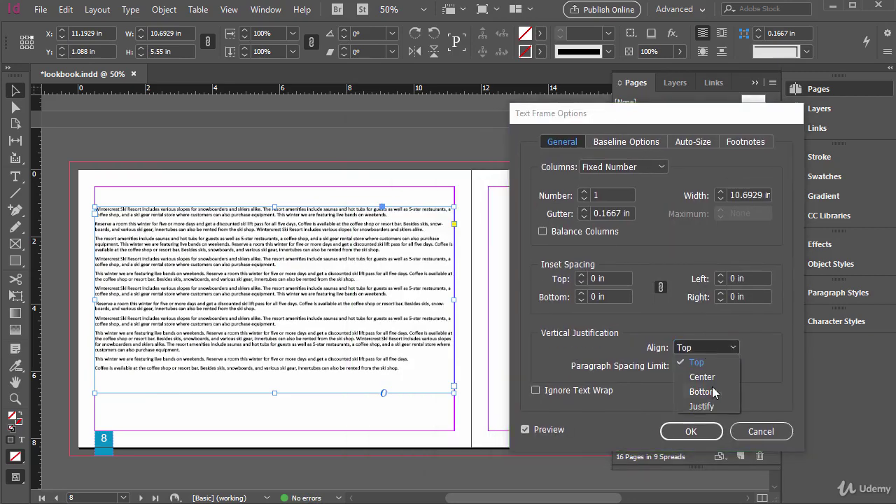
left_click(709, 378)
left_click(711, 353)
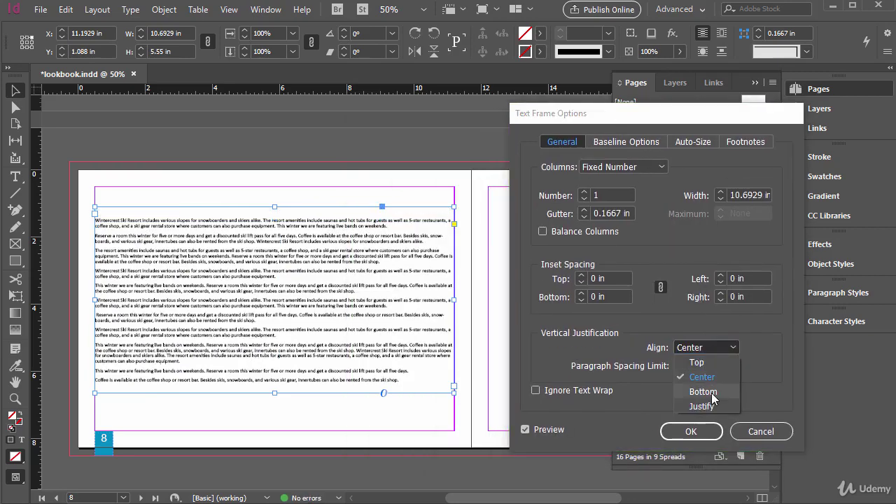
left_click(712, 393)
left_click(712, 346)
left_click(719, 406)
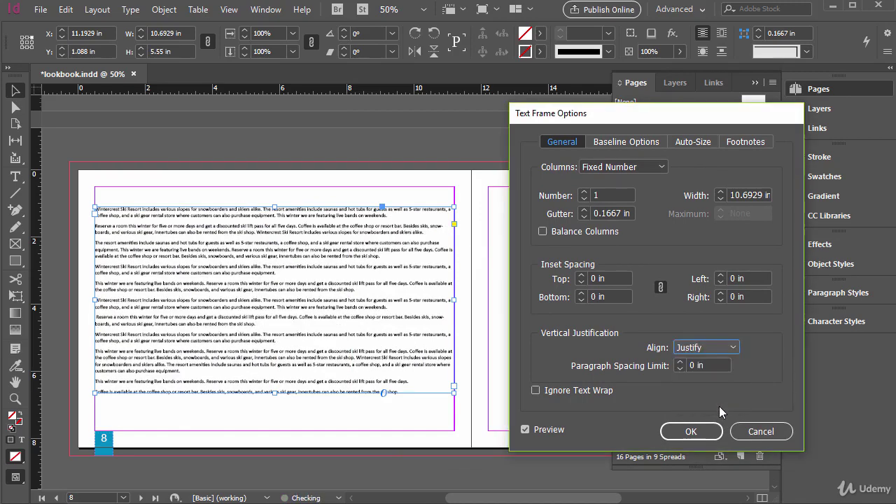
left_click(703, 350)
left_click(695, 363)
- Set the number of columns in the text frame to 4
left_click(586, 191)
left_click(585, 191)
left_click(585, 191)
left_click(586, 191)
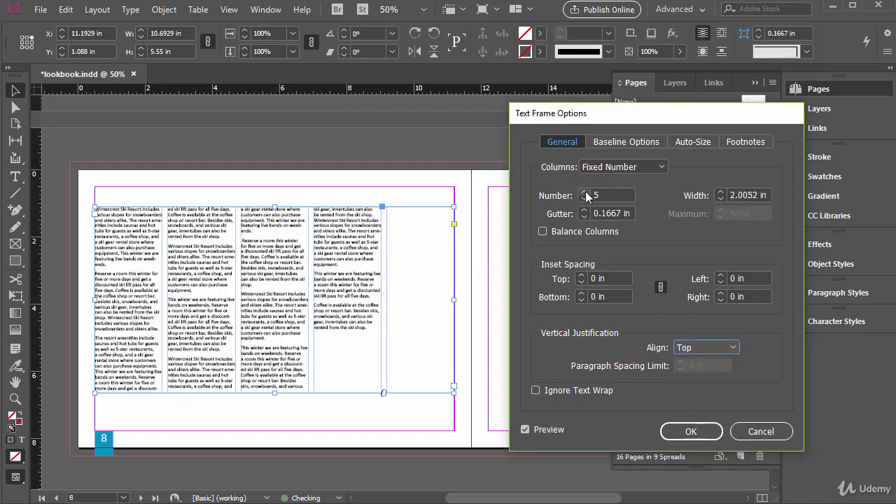
left_click(585, 199)
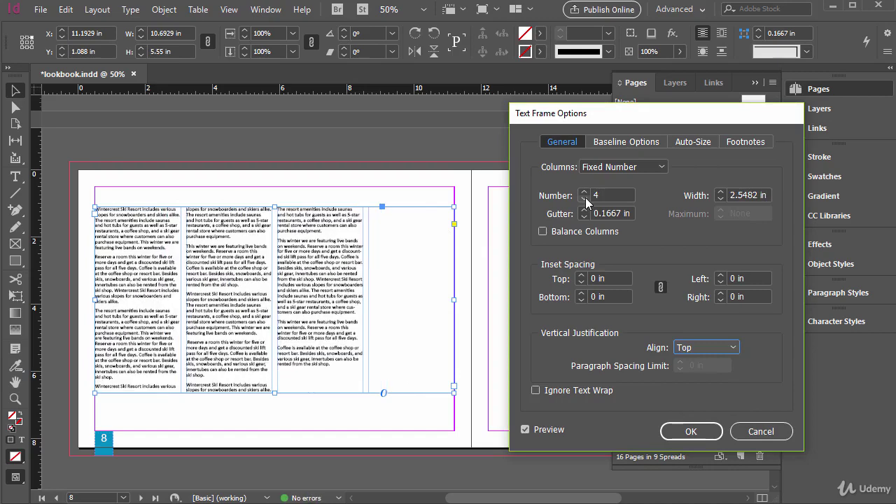
- Increase the linked inset spacing to 0.375 in on all four sides of the text frame
left_click(583, 275)
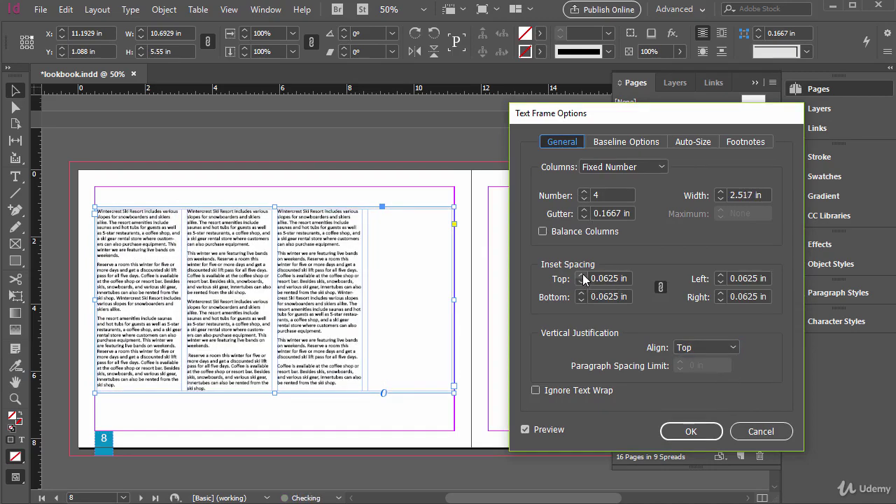
left_click(583, 276)
left_click(584, 275)
left_click(583, 275)
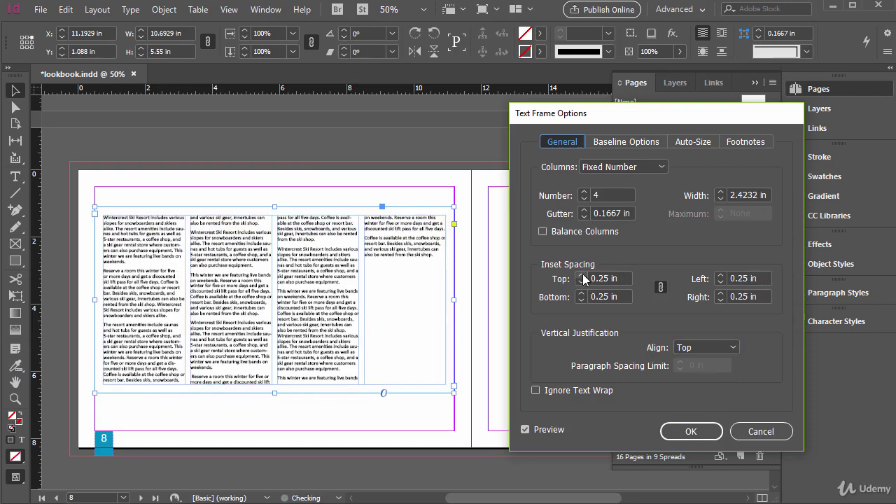
left_click(583, 275)
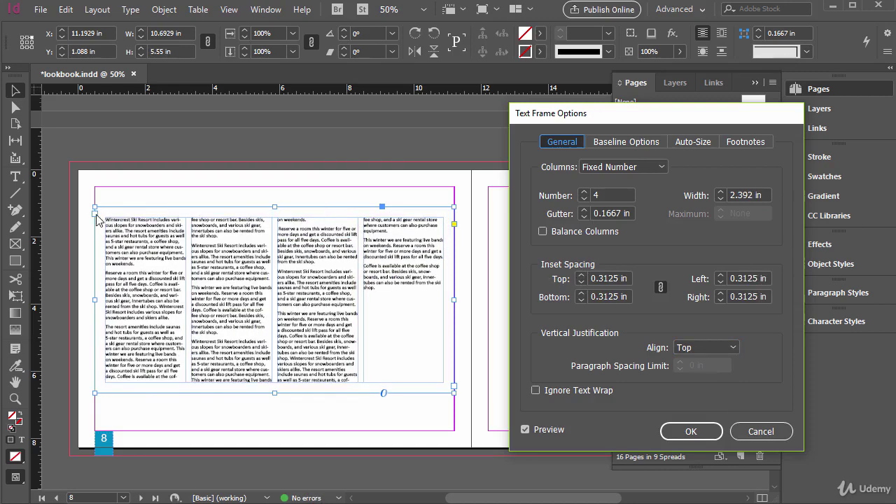
left_click(581, 275)
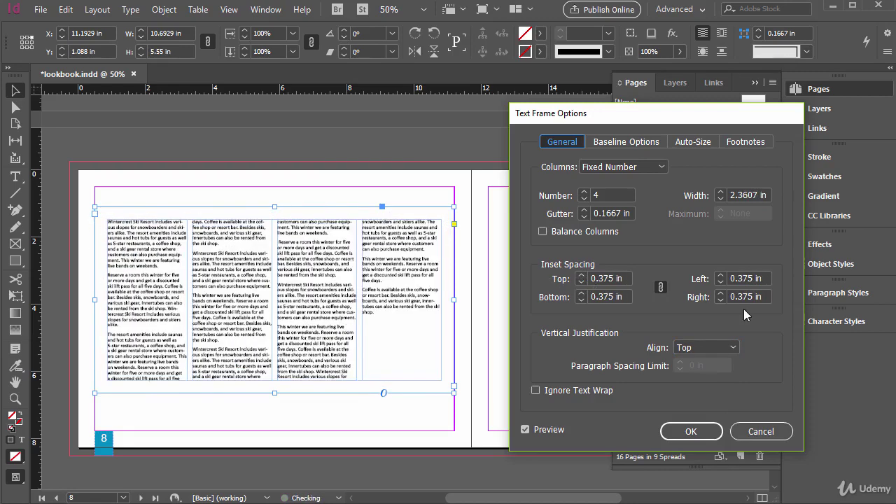
- Unlink the inset sides, reduce the left inset to 0.1875 in and lower the right inset, and relink all sides at 0.375 in
left_click(581, 275)
left_click(581, 275)
left_click(581, 275)
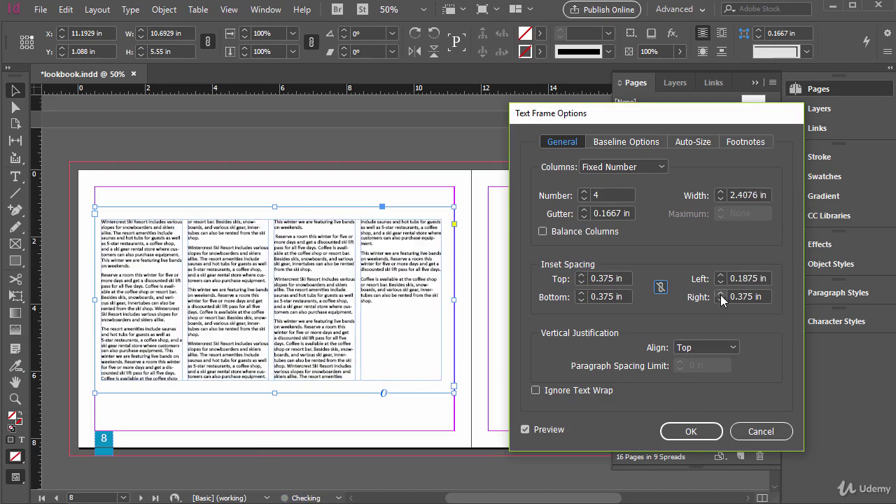
left_click(721, 300)
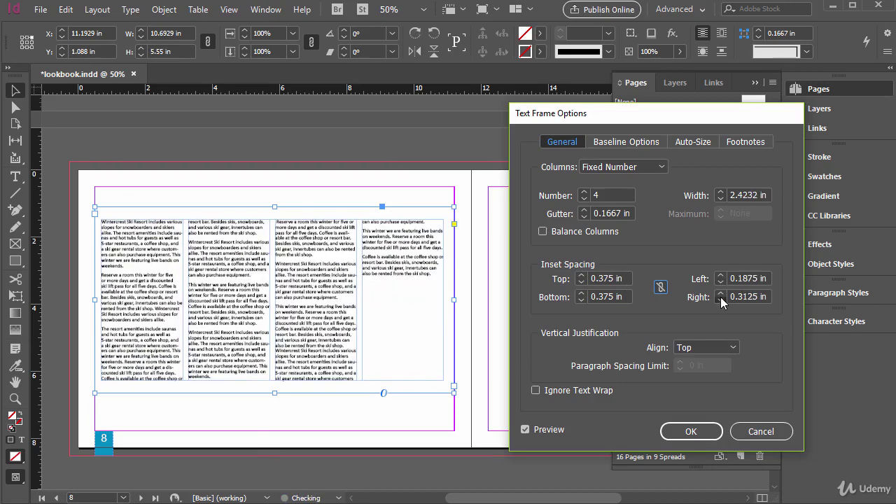
left_click(722, 300)
left_click(721, 300)
left_click(660, 287)
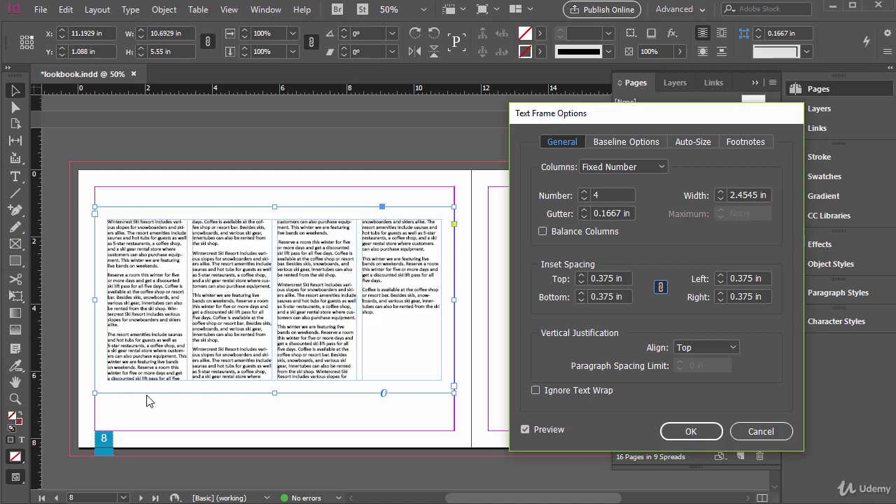
- Switch the frame's columns to Fixed Width, set the column width to 2 in, and apply the text frame options
left_click(662, 170)
left_click(637, 198)
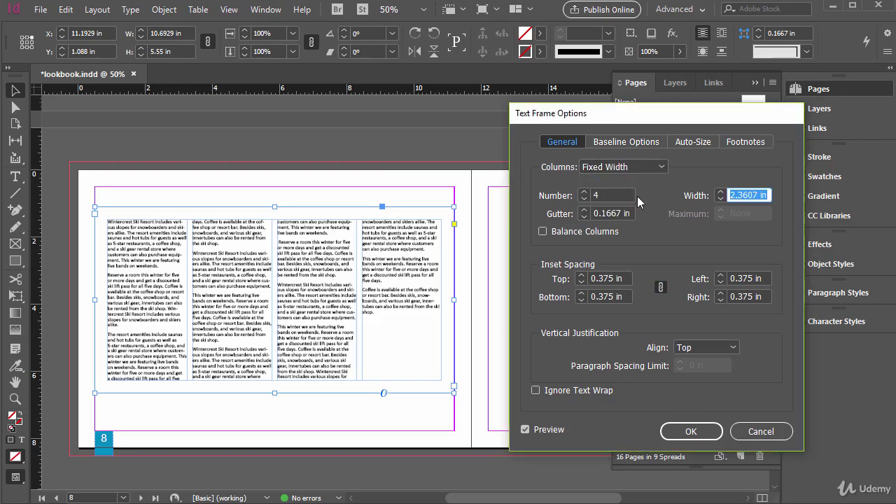
left_click(719, 199)
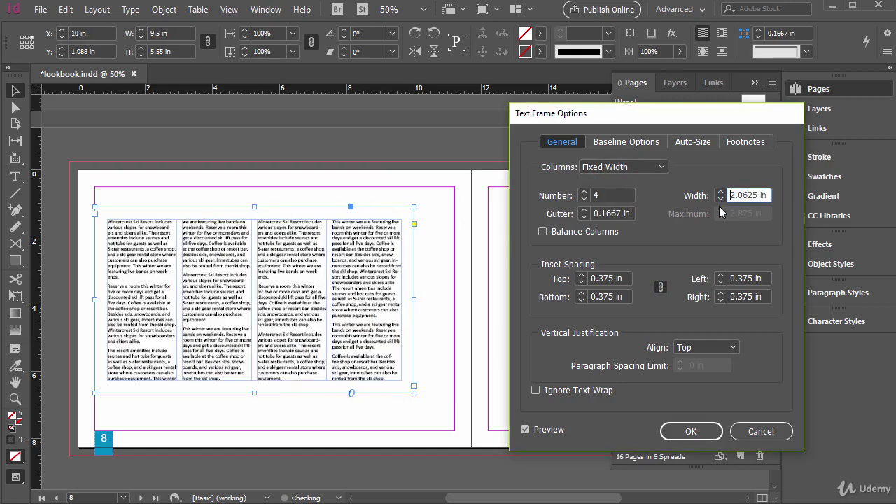
left_click(720, 198)
left_click(720, 199)
left_click(720, 199)
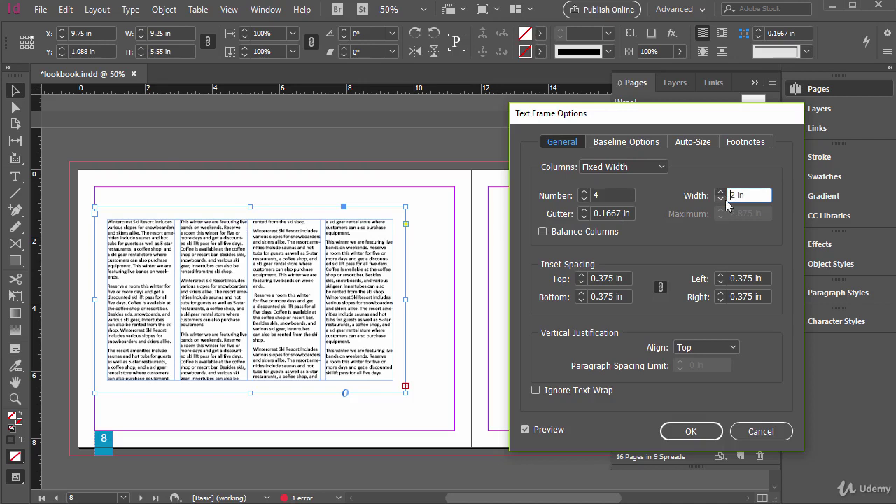
left_click(683, 431)
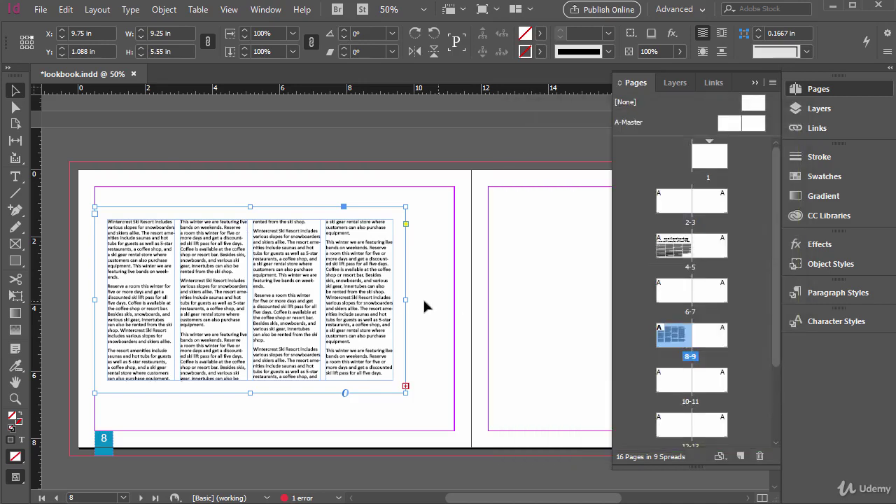
- Try widening the fixed-width text frame to 15.75 in across onto the facing page, and undo the resize
left_click_drag(404, 300, 575, 301)
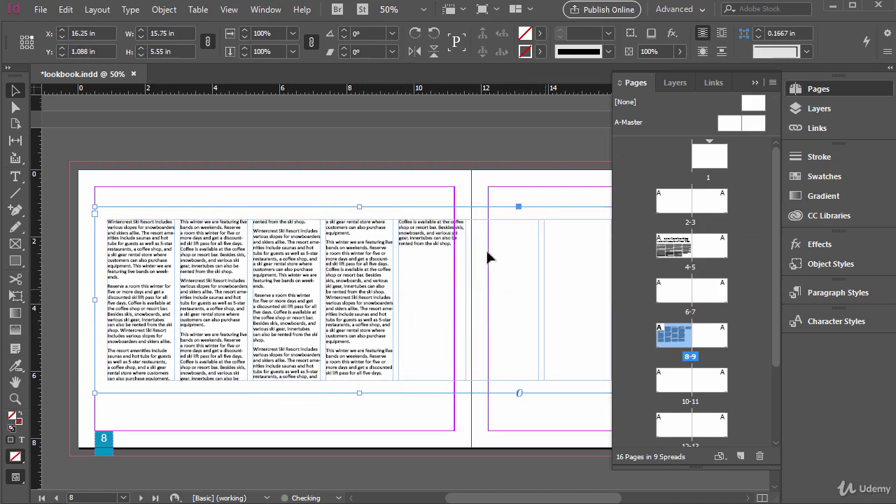
key("ctrl+z")
right_click(280, 237)
right_click(225, 224)
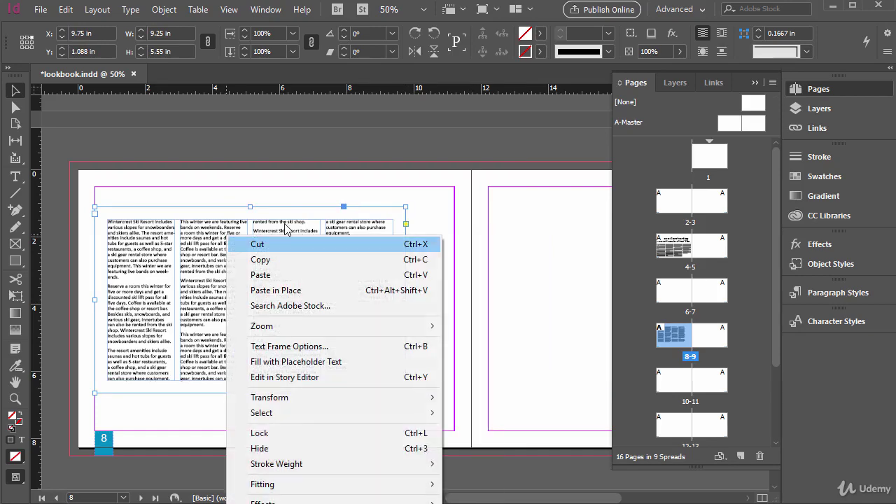
left_click(244, 219)
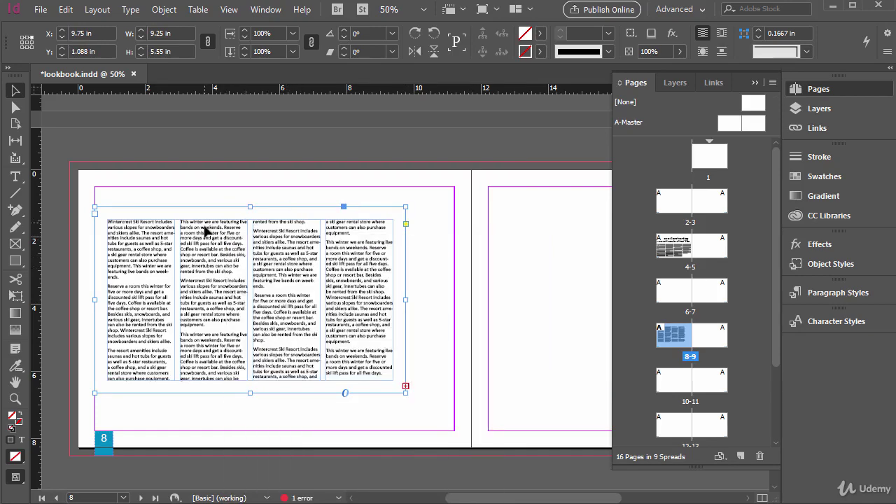
- Switch the frame's columns to Flexible Width with a 3 in maximum, apply the options, and widen the frame to page 8's right margin
right_click(205, 225)
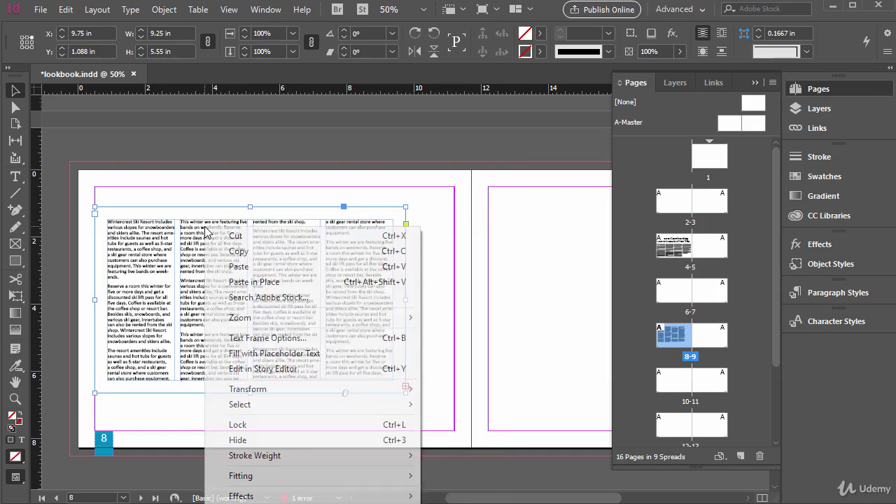
left_click(286, 337)
left_click(618, 169)
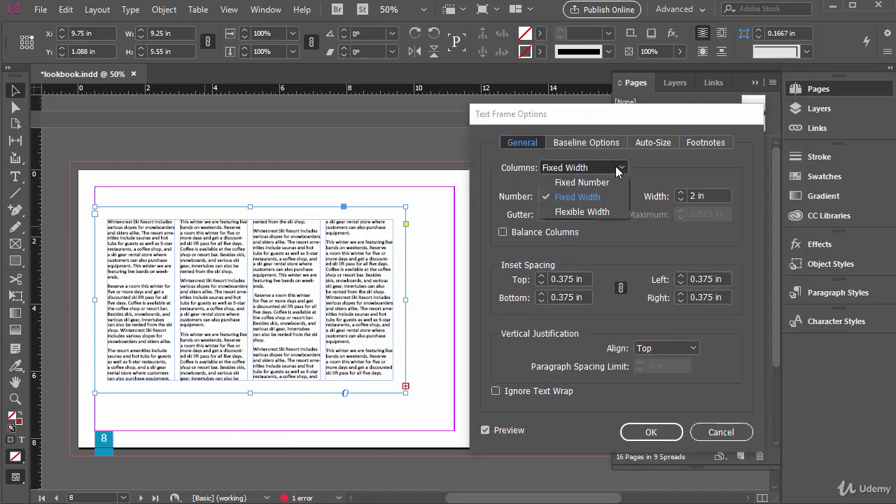
left_click(594, 213)
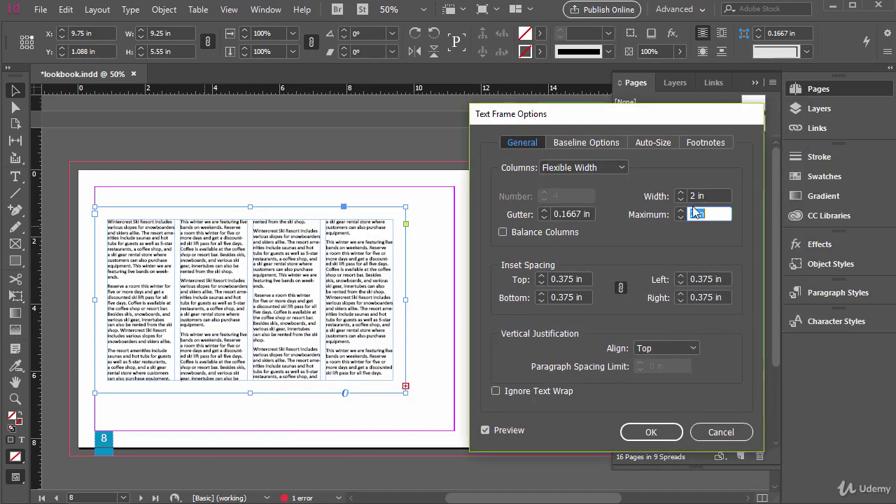
left_click(679, 210)
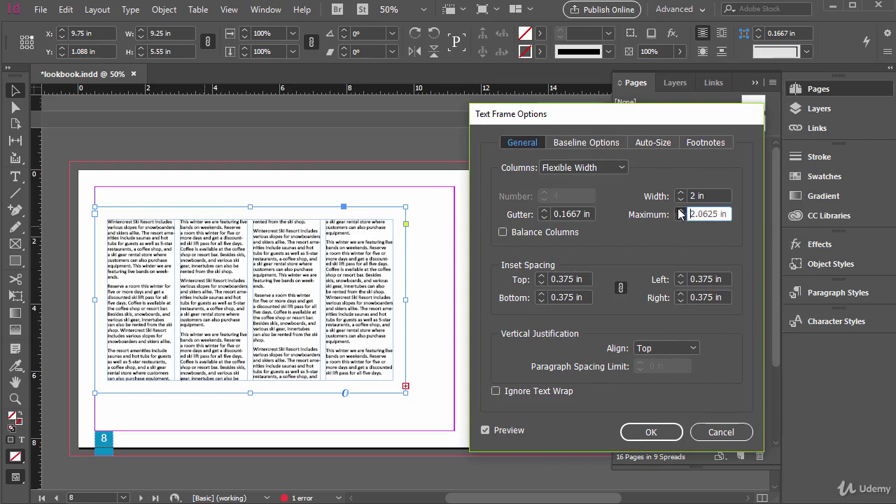
left_click(679, 210)
left_click(679, 210)
left_click(679, 210)
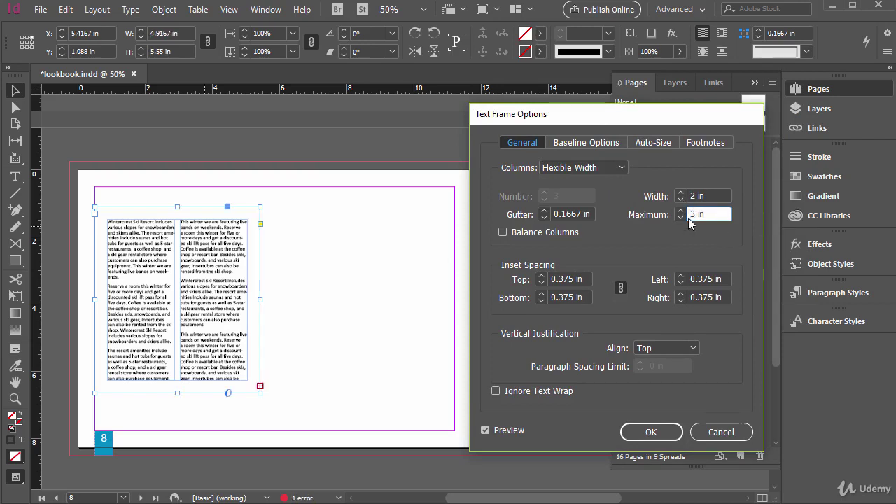
left_click(667, 430)
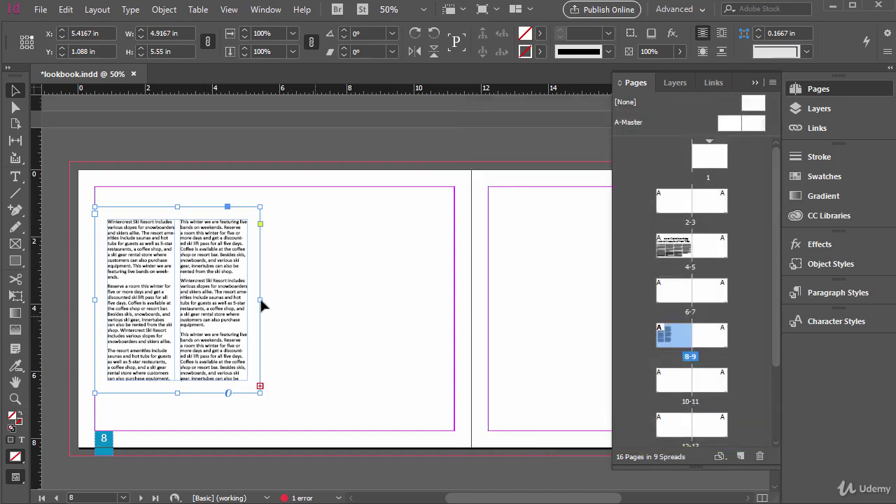
left_click_drag(260, 301, 481, 303)
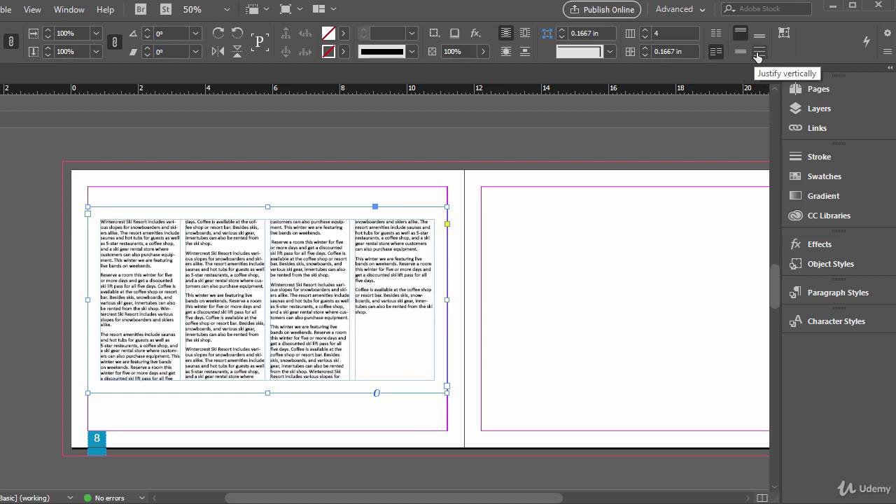
- Try balancing the frame's columns, with the text vertically centered and with it justified vertically
left_click(715, 33)
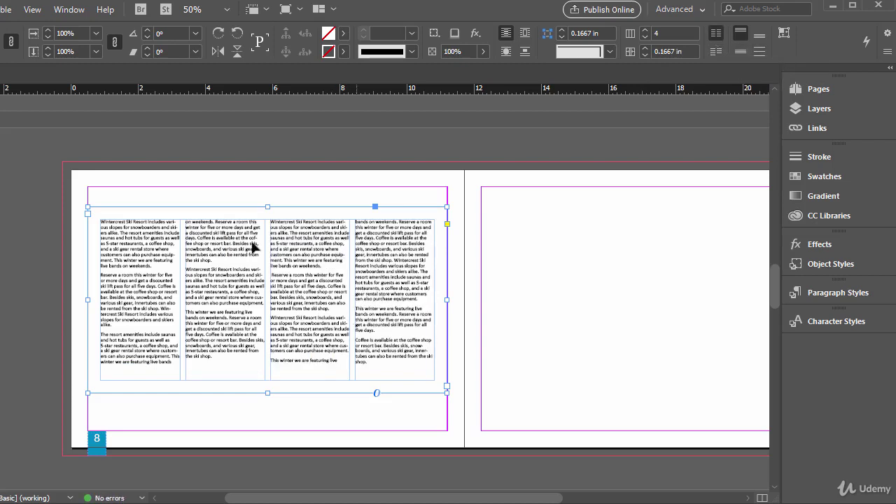
key("ctrl+z")
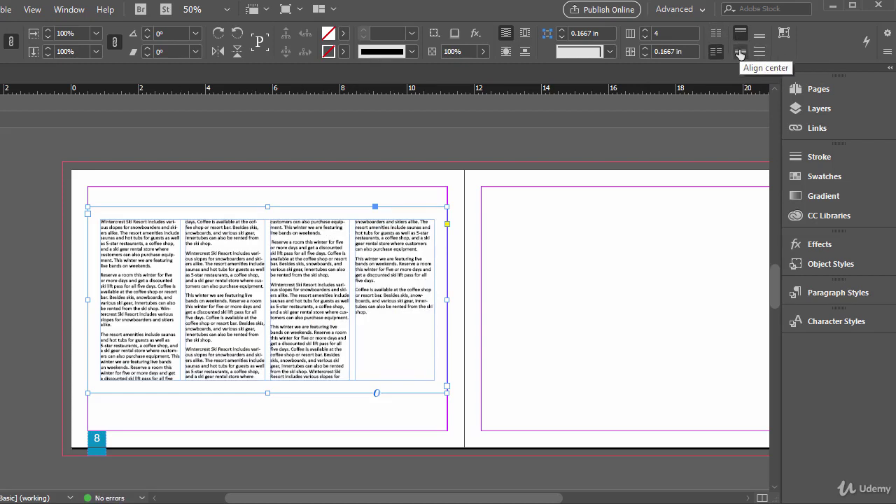
left_click(739, 55)
left_click(716, 34)
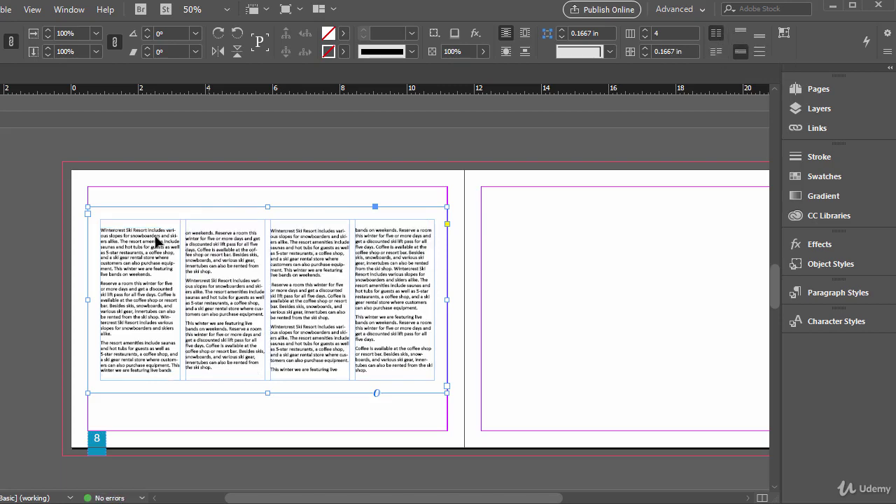
left_click(760, 52)
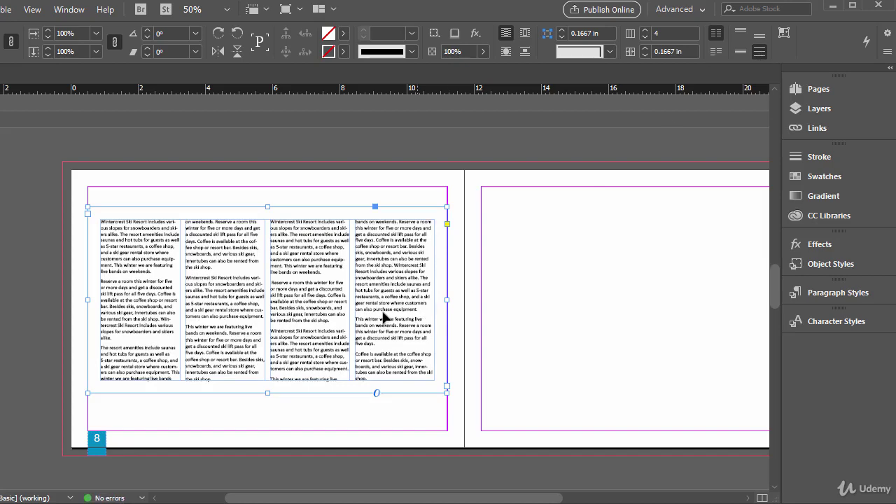
- Unbalance the columns, try aligning the text to the bottom of the frame, and return it to top alignment
left_click(716, 52)
left_click(759, 33)
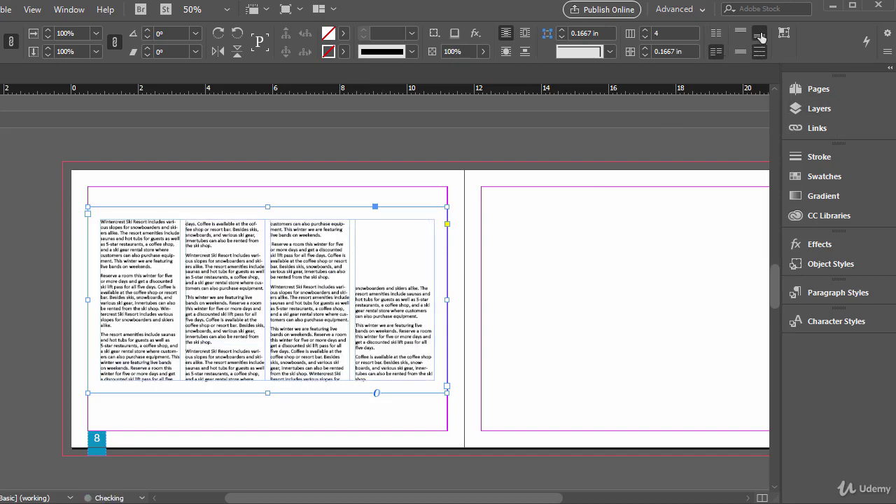
left_click(742, 35)
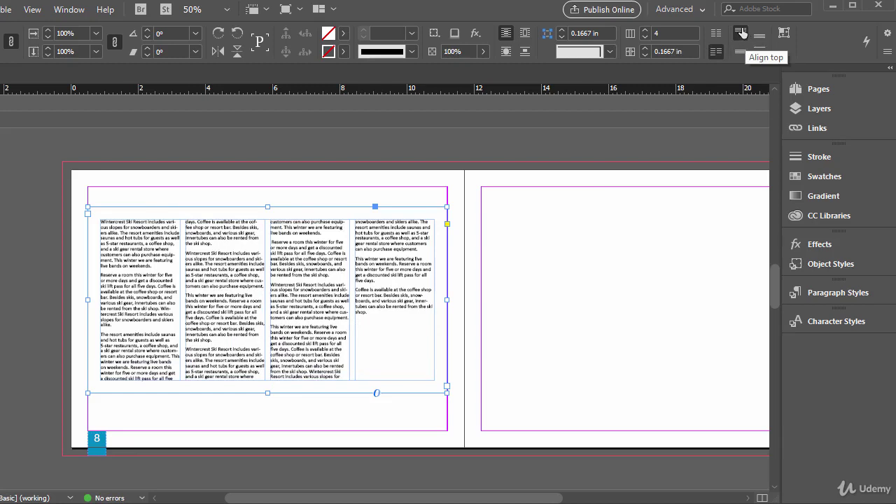
- Fit the text frame to its content, and view its baseline and auto-size settings in Text Frame Options
left_click(784, 35)
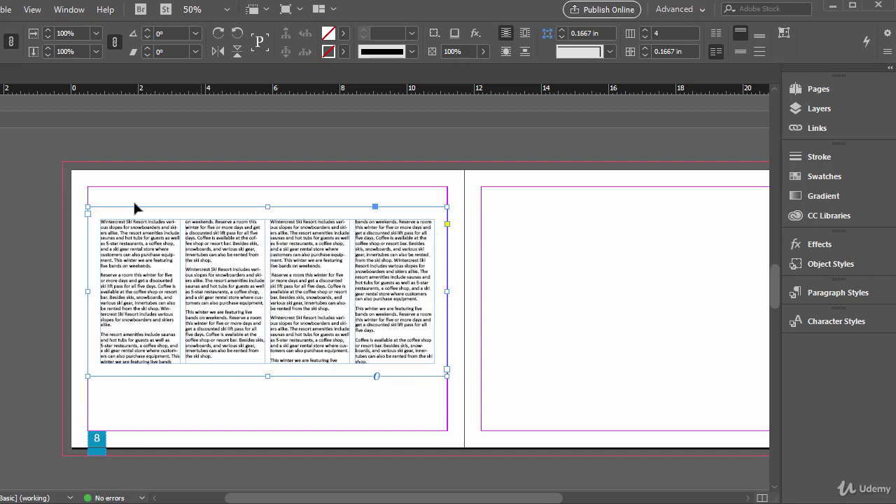
right_click(225, 236)
left_click(315, 290)
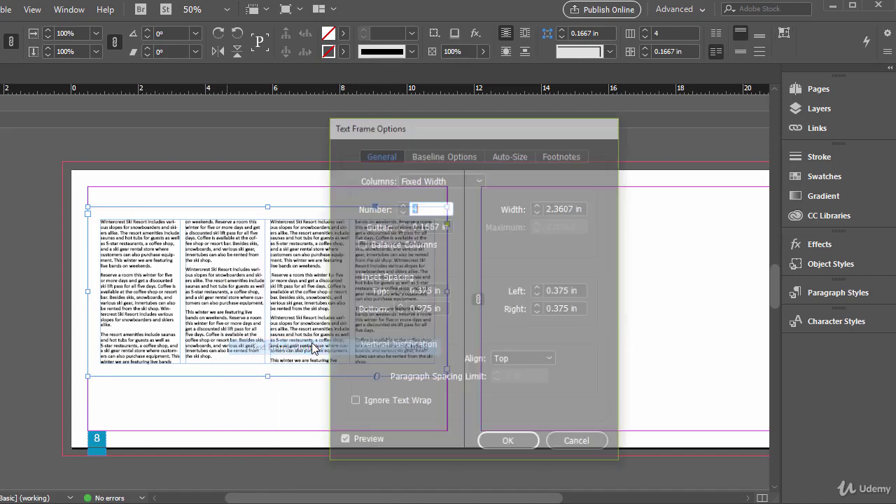
left_click(457, 156)
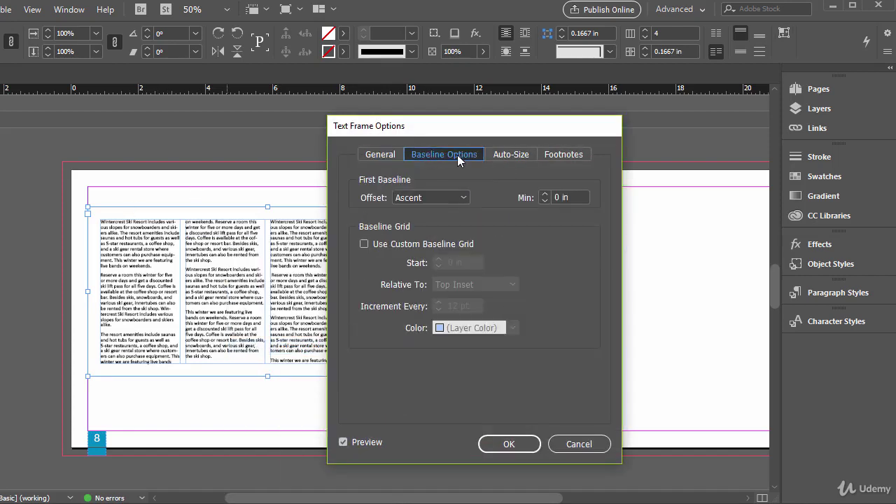
left_click(496, 155)
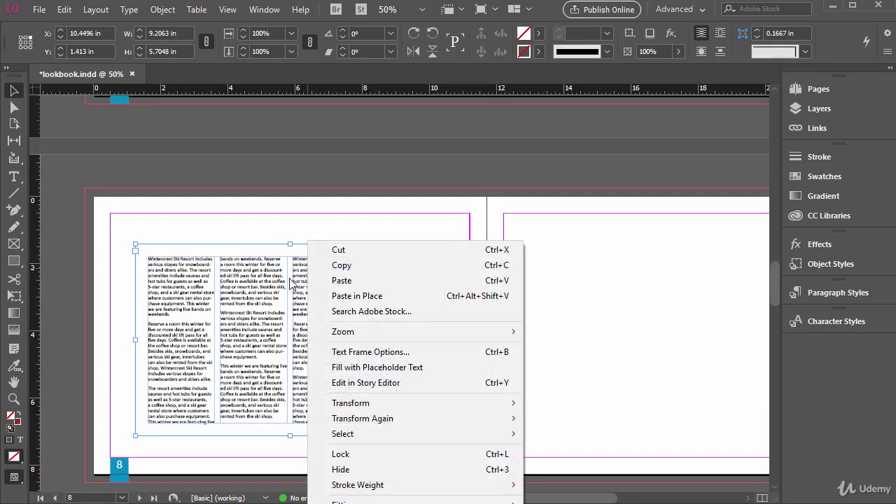
- Move the text frame up and left to about X 10.12 in, Y 0.71 in, and undo a trial height increase to 6.2 in
left_click(293, 283)
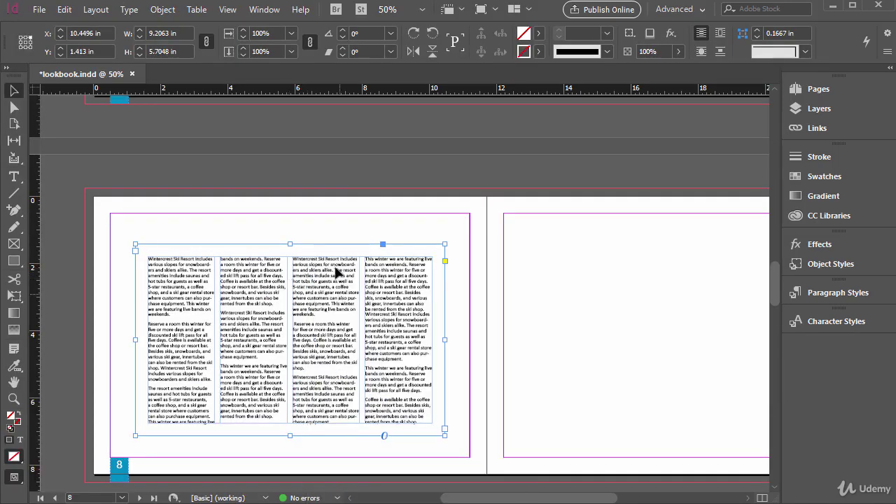
left_click_drag(333, 289, 335, 269)
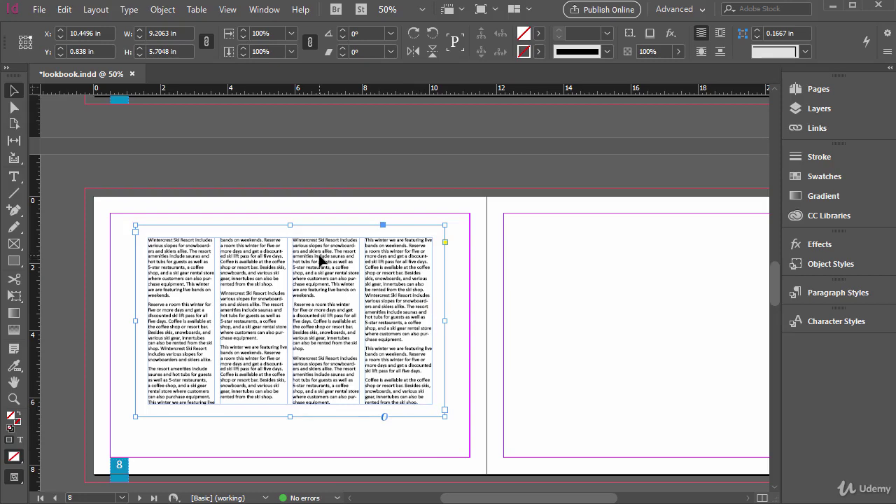
left_click_drag(321, 259, 310, 256)
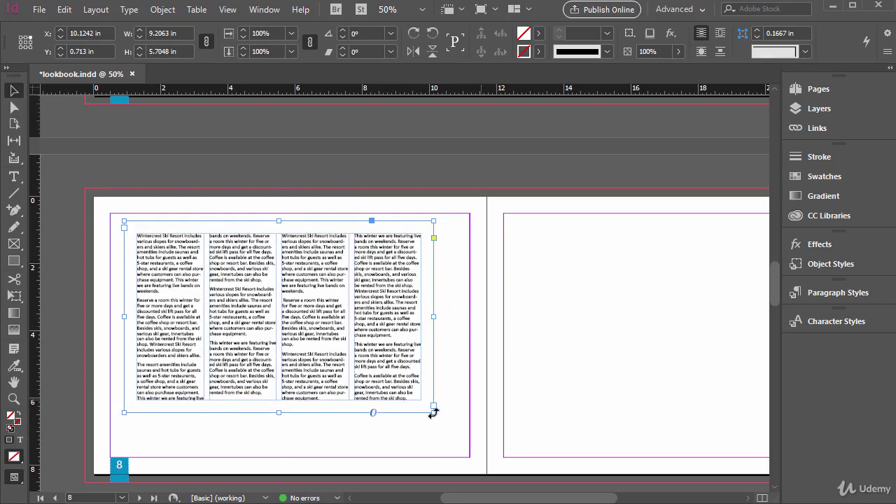
left_click_drag(280, 414, 278, 428)
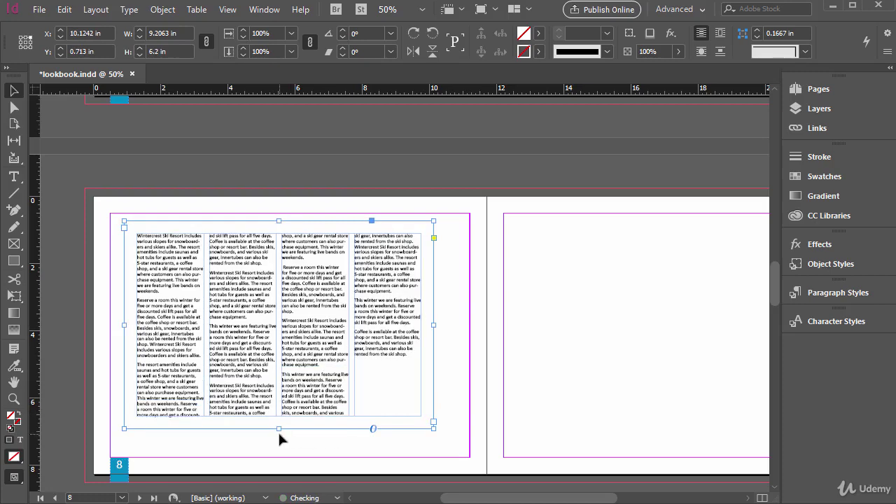
key("ctrl+z")
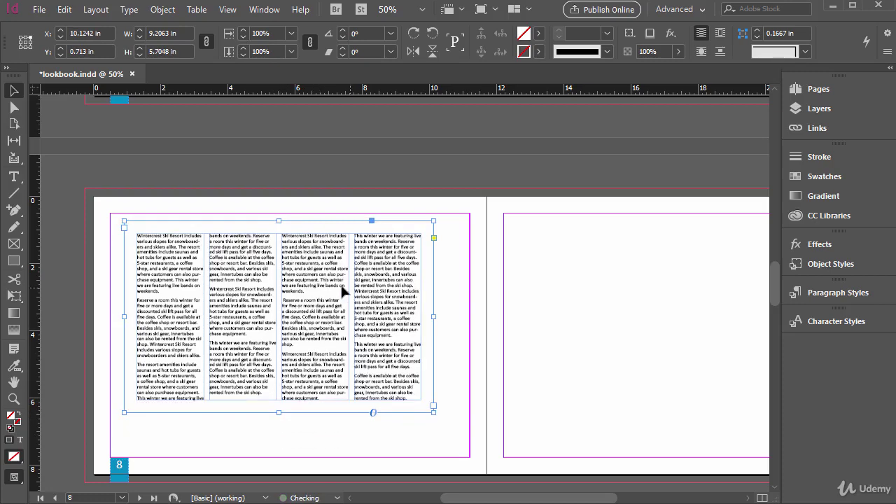
- Set the text frame's auto-sizing to Height Only and apply the text frame options
right_click(322, 269)
left_click(409, 354)
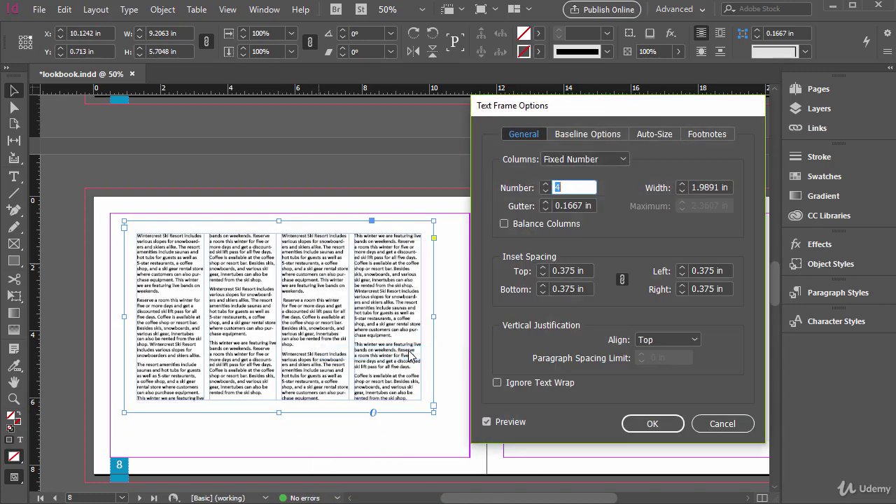
left_click_drag(602, 115, 524, 112)
left_click(571, 137)
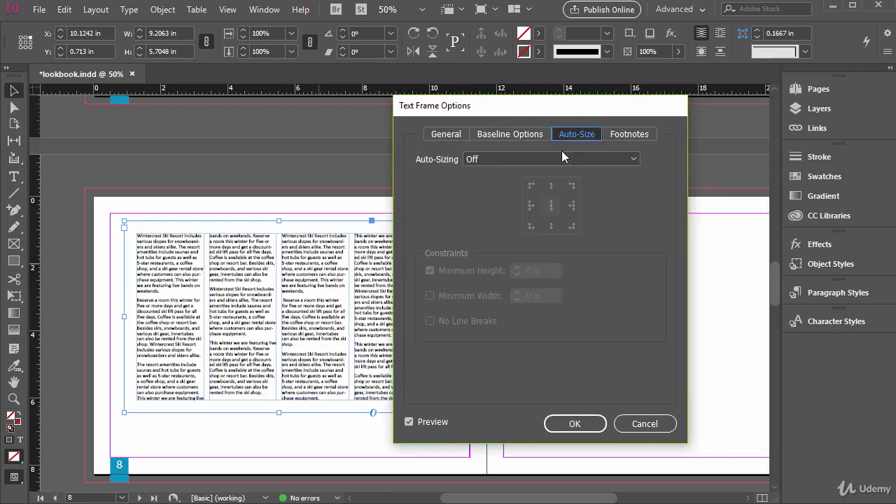
left_click(560, 158)
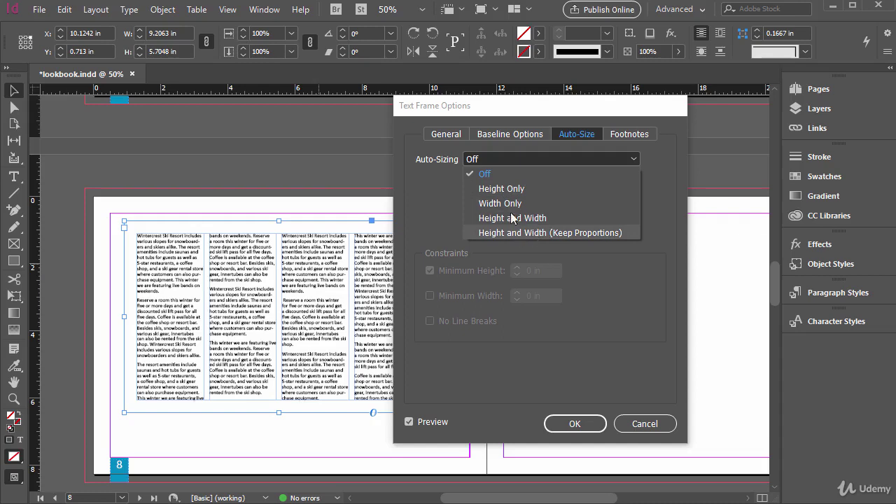
left_click(498, 193)
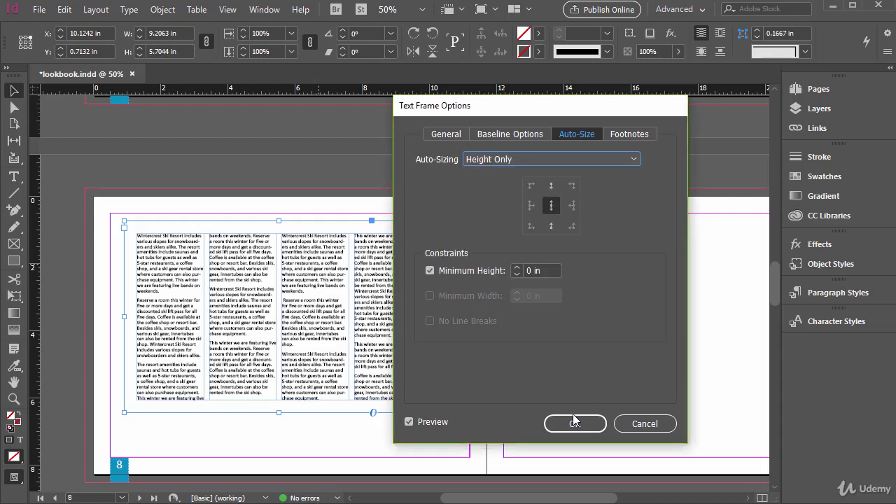
left_click(570, 426)
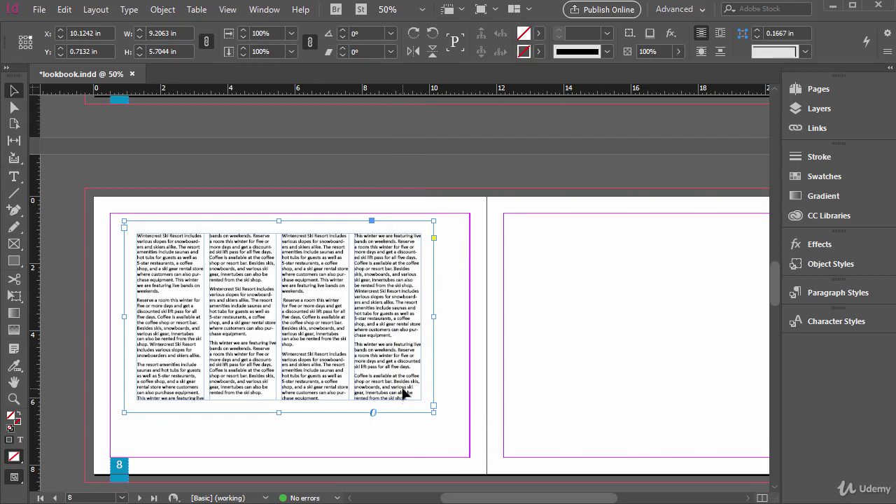
- Insert filler paragraphs in the third column before its last paragraph: one "asdfasdfasdf" line followed by repeated "asdf" lines
double_click(415, 392)
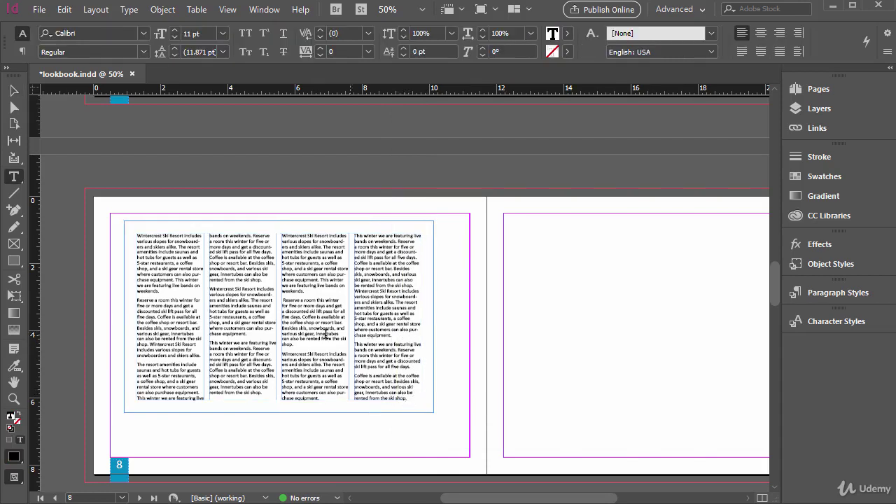
left_click(307, 345)
key("Return")
type("asdfasdfasdf")
key("Return")
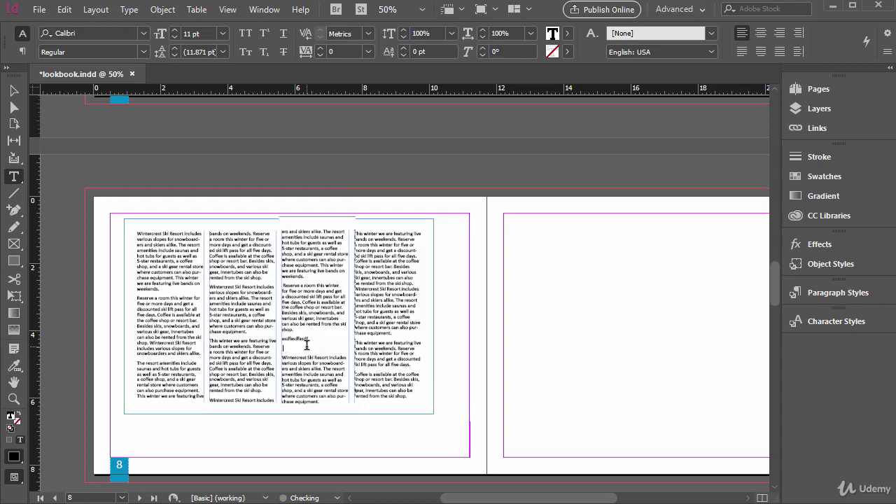
type("asdf")
key("Return")
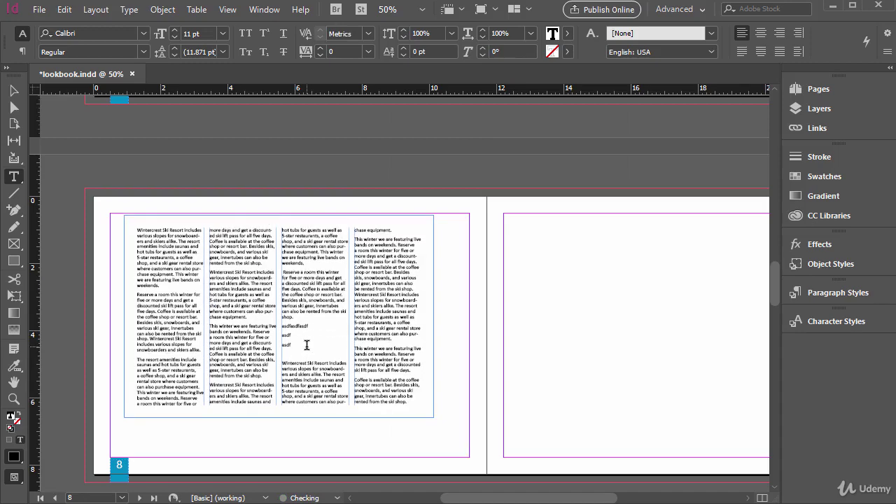
type("asdf")
key("Return")
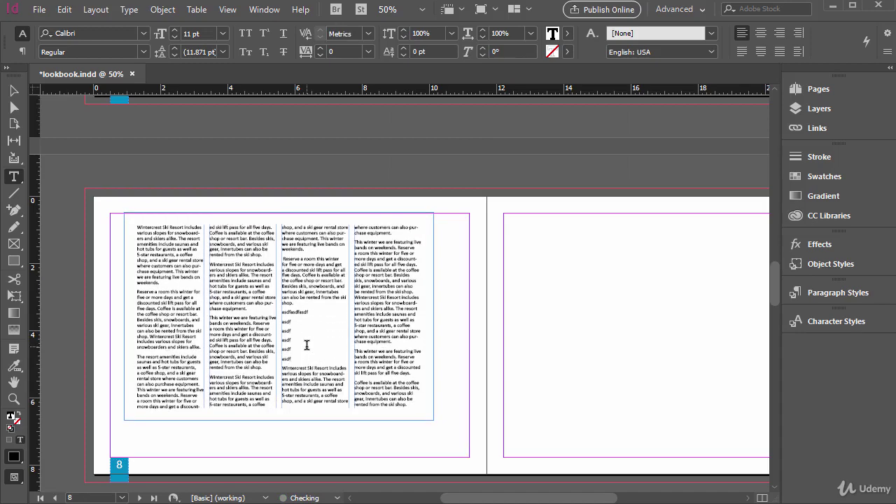
type("asdf")
key("Return")
type("asdf")
key("Return")
type("asdf")
key("Return")
type("asdf")
key("Return")
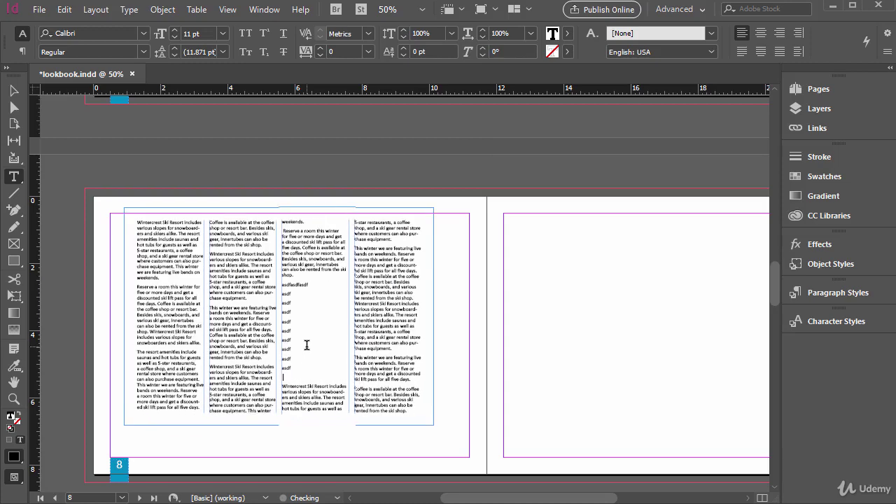
- Add two more "asdf" lines in the third column, and delete all the filler lines from "asdfasdfasdf" onwards
type("asdf")
key("Return")
type("asdf")
key("Return")
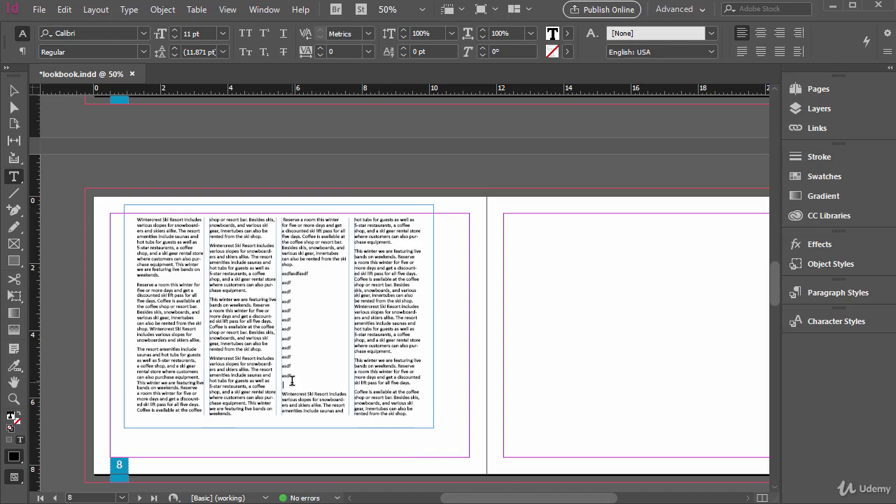
left_click_drag(292, 380, 309, 285)
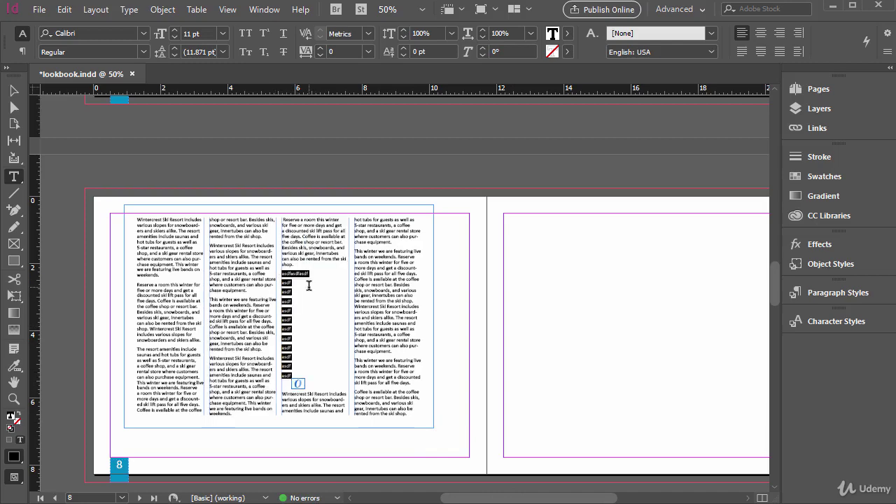
key("BackSpace")
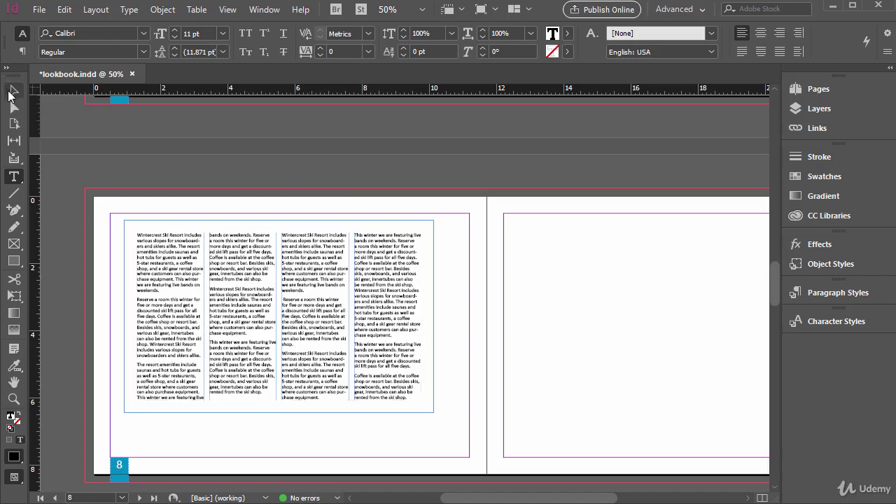
- Move the page 8 text frame to about X 10.45 in, Y 1.17 in, and view its Text Frame Options
left_click(10, 95)
left_click(303, 297)
left_click_drag(302, 297, 313, 313)
right_click(334, 285)
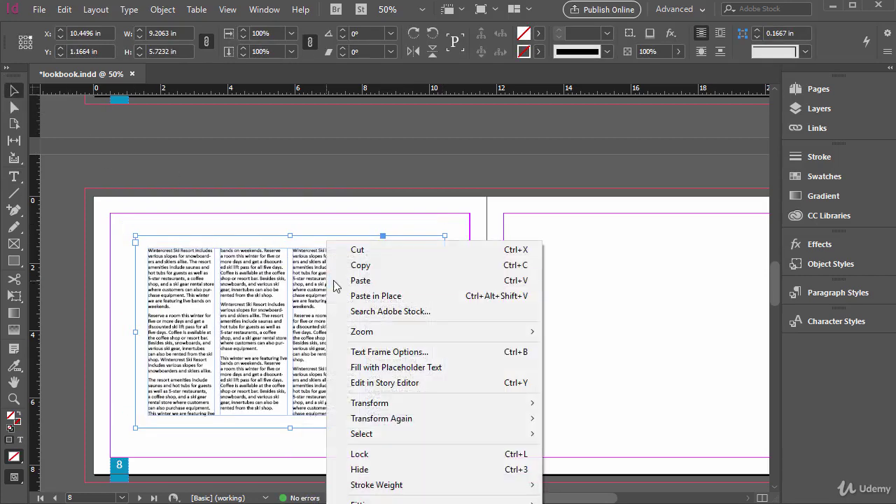
left_click(371, 352)
left_click(553, 137)
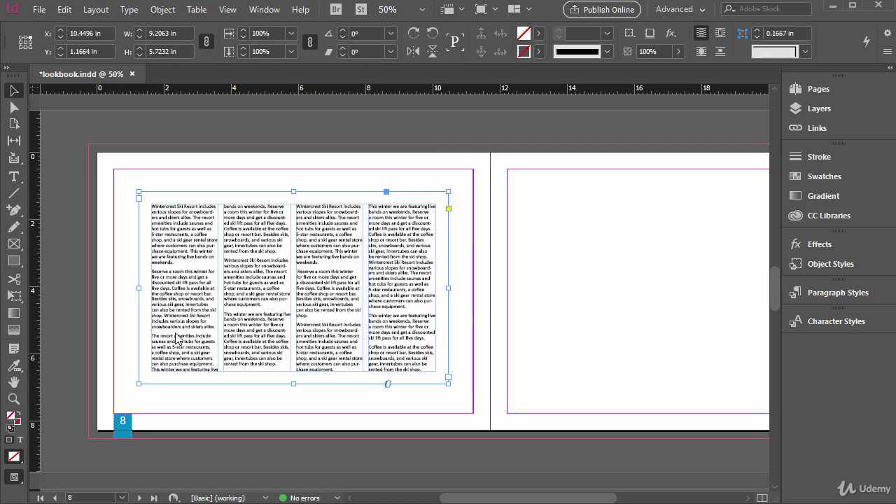
- Fill the page 8 text frame with a medium blue, and remove the fill
left_click(225, 235)
left_click(357, 145)
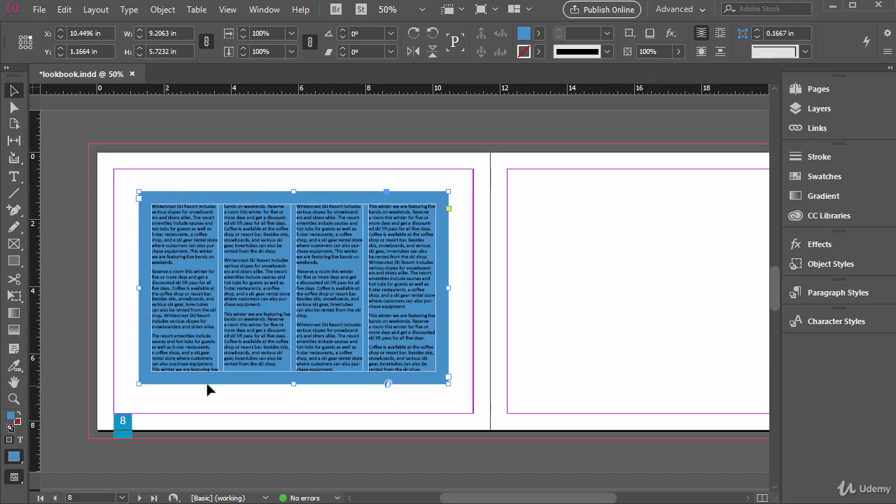
key("slash")
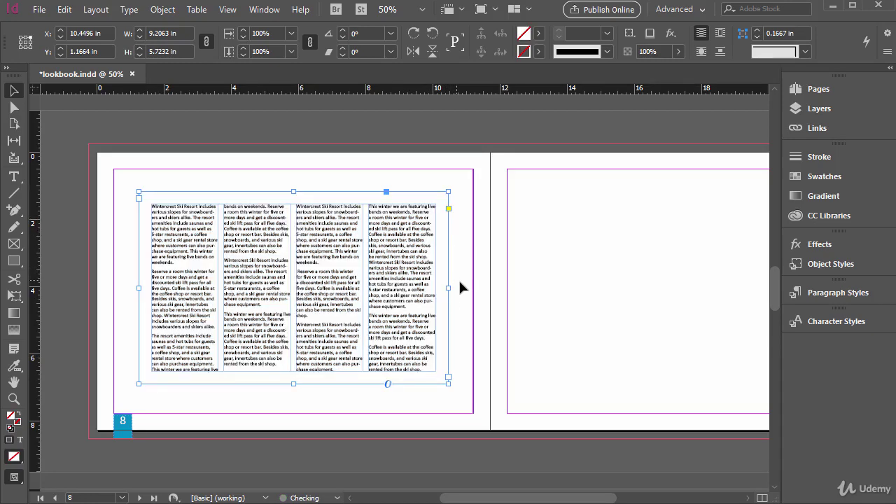
- Try a blue fill (RGB 35, 125, 230) on the four body text frames on page 4, and undo it
scroll(641, 290, "up", 20)
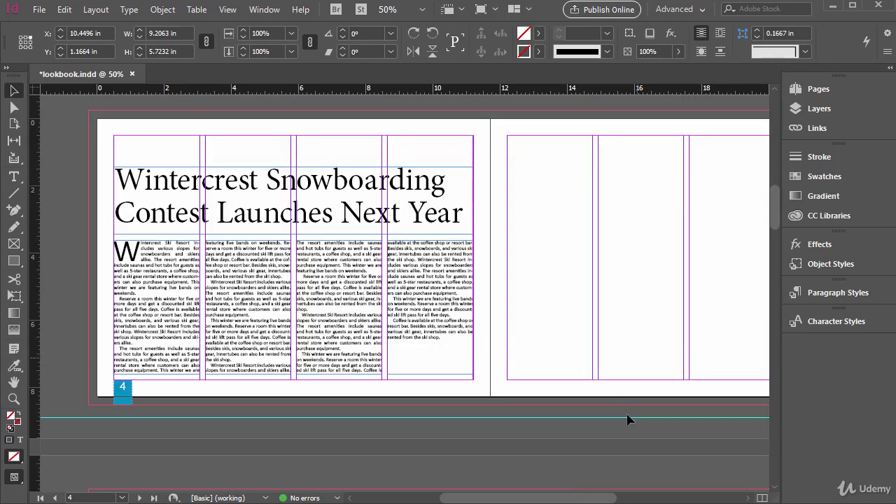
scroll(569, 500, "right", 5)
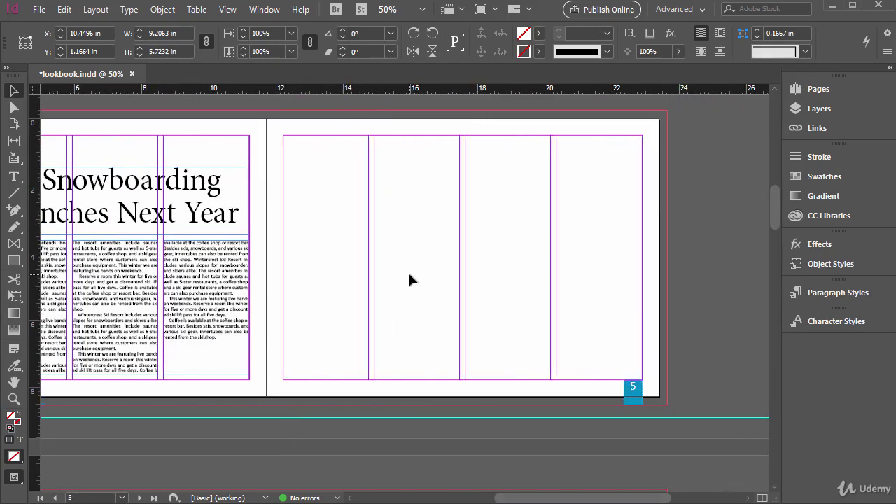
scroll(560, 500, "left", 5)
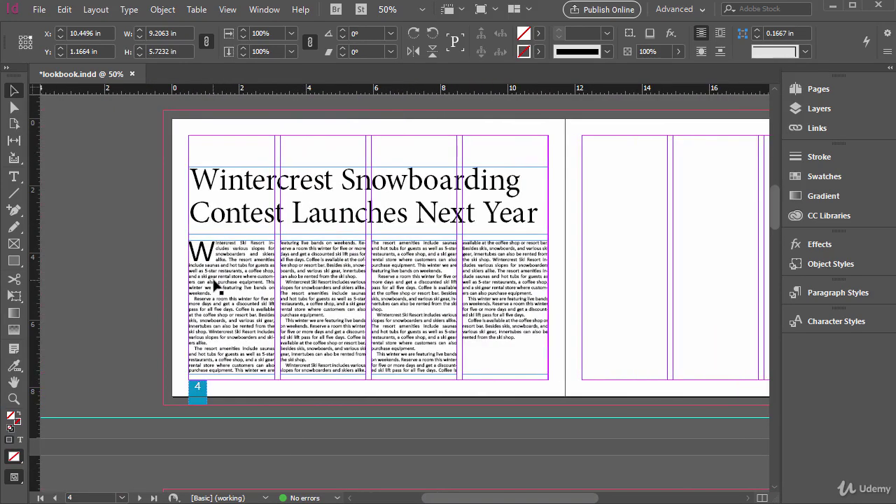
left_click(303, 285)
left_click(423, 276, "shift")
left_click(504, 301, "shift")
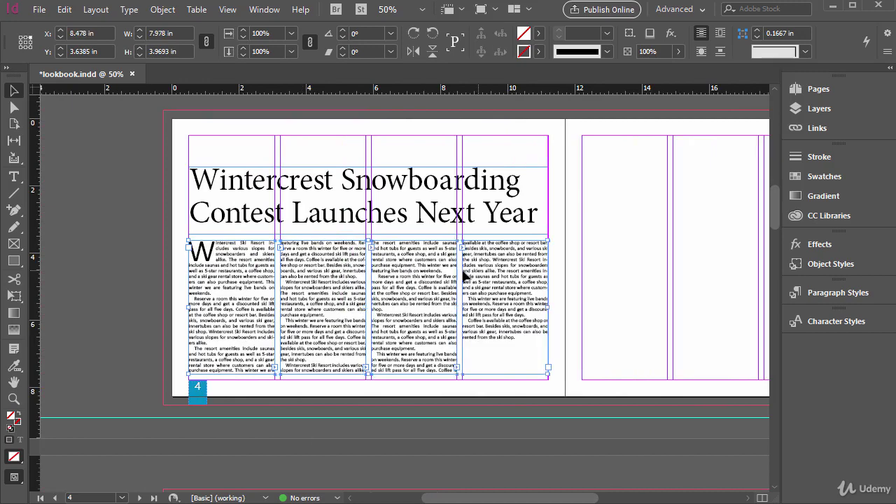
double_click(11, 418)
left_click(225, 250)
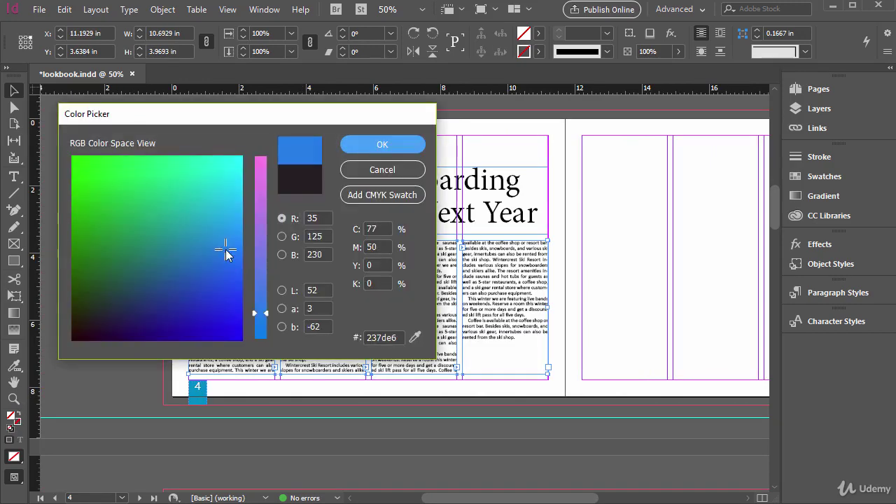
left_click(366, 147)
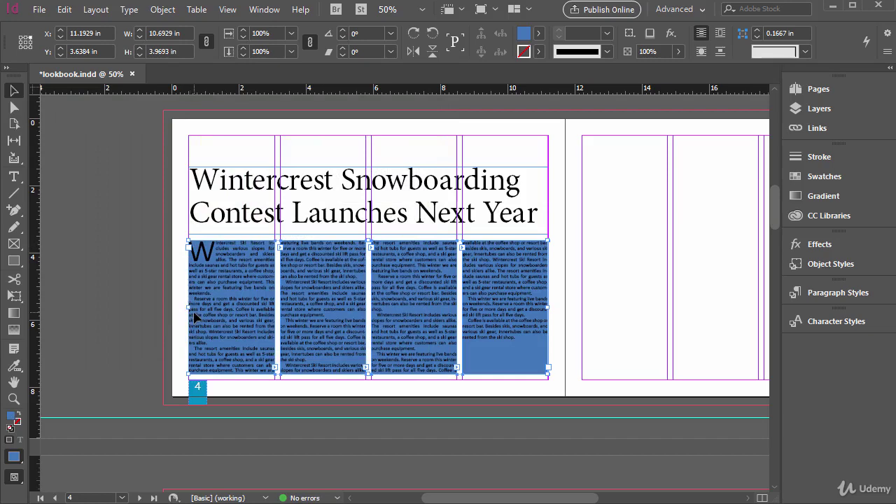
key("ctrl+z")
left_click(13, 263)
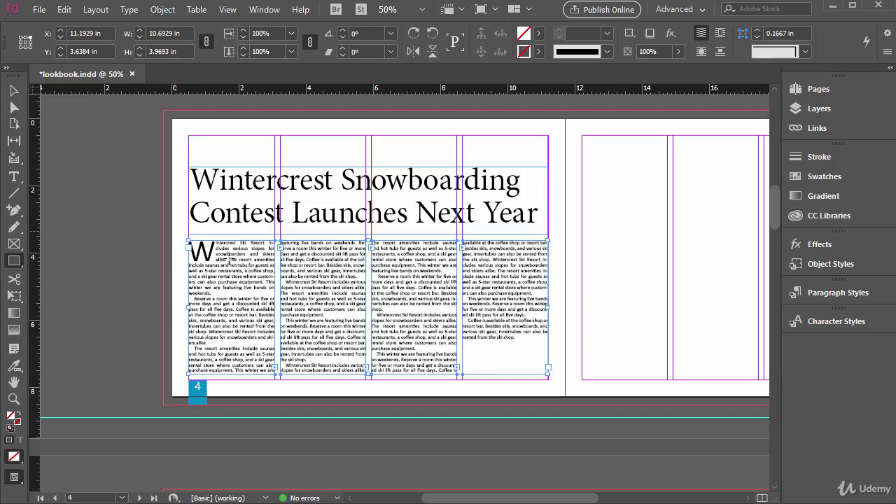
left_click(14, 91)
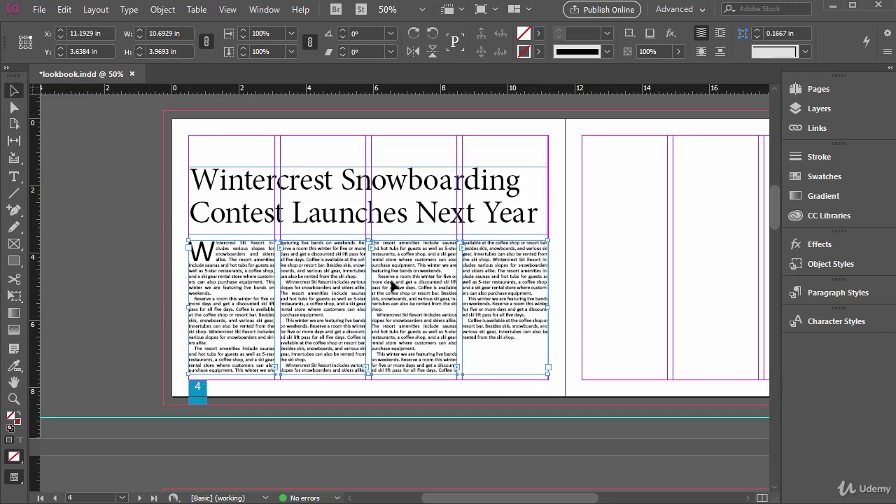
- Place the Wintercrest Ski Resort document in page 5's first column from about Y 1.44 in, and undo the placement
left_click_drag(576, 499, 667, 498)
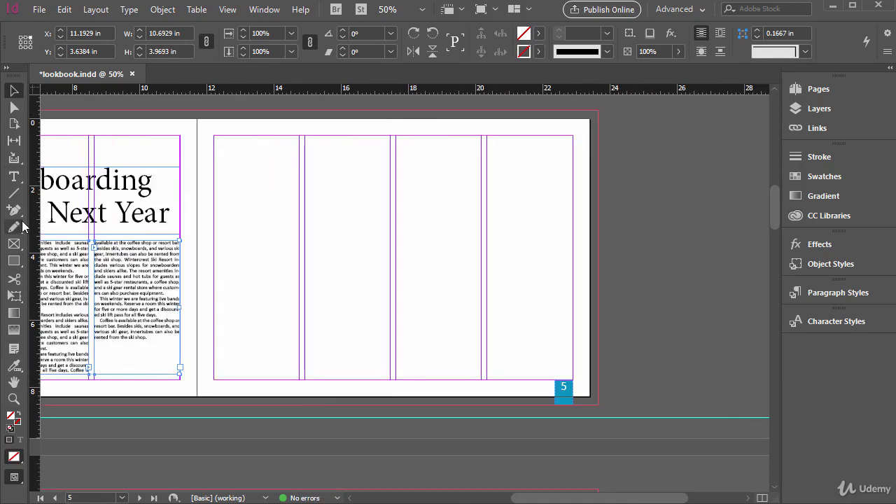
left_click(39, 9)
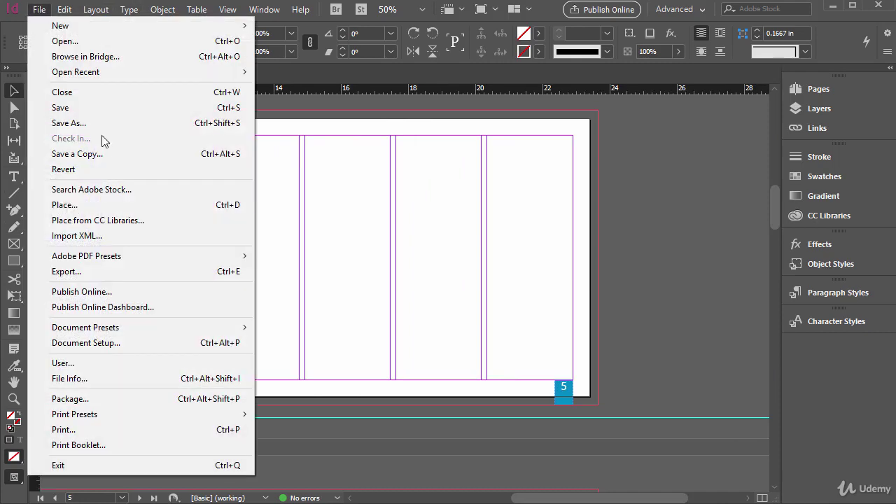
left_click(104, 204)
left_click(403, 184)
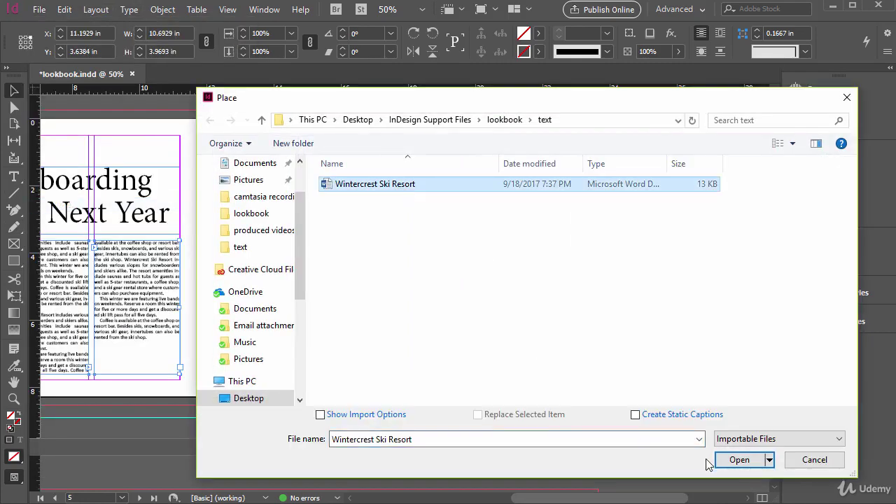
left_click(738, 459)
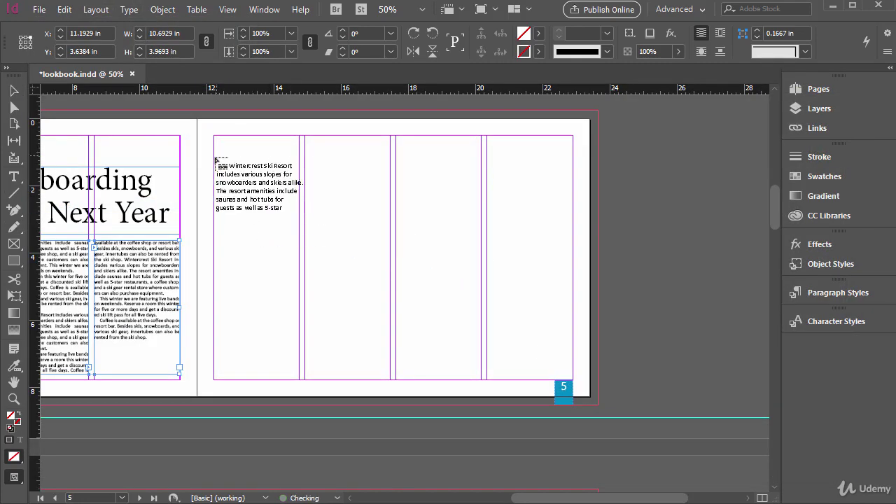
left_click_drag(216, 168, 217, 169)
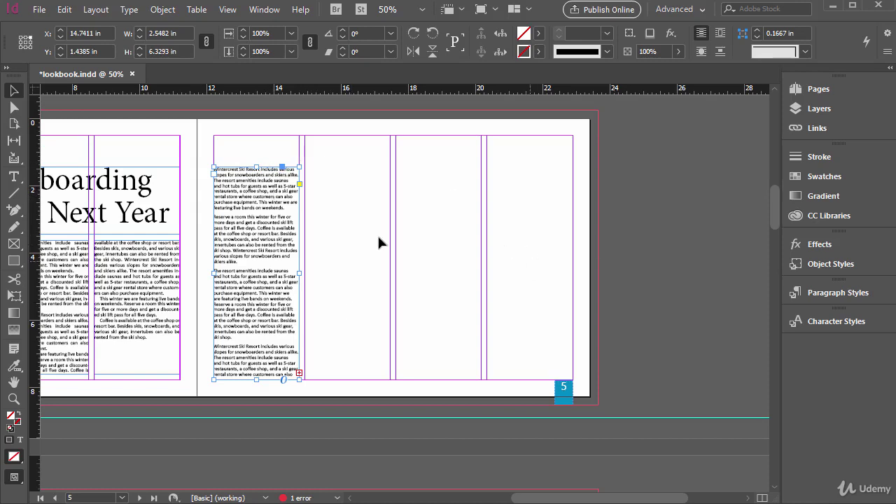
key("ctrl+z")
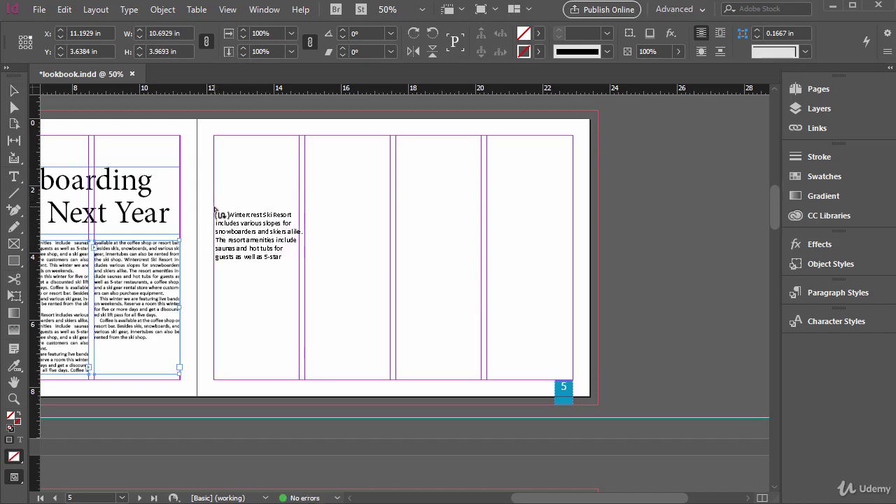
- Autoflow the loaded text across page 5's columns with all frame tops at about Y 2.95 in, and undo the placement
left_click(214, 218)
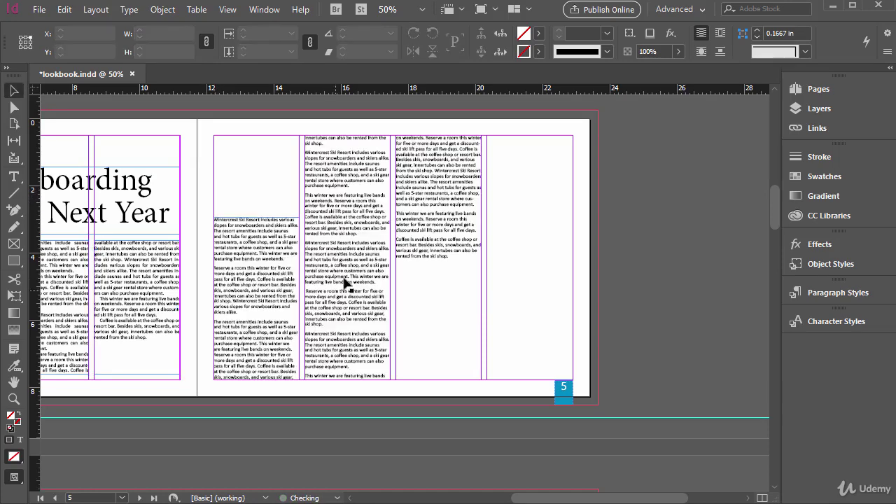
left_click(345, 340)
left_click_drag(347, 135, 336, 217)
left_click_drag(452, 135, 452, 218)
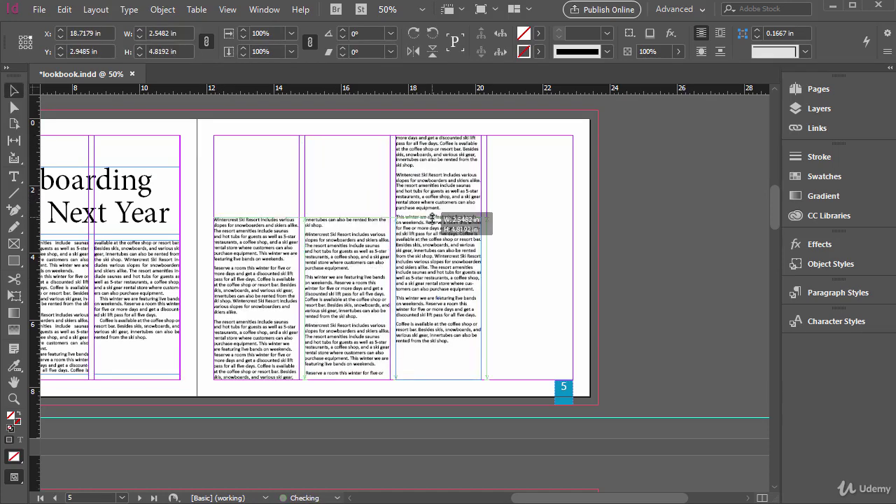
left_click_drag(530, 136, 530, 218)
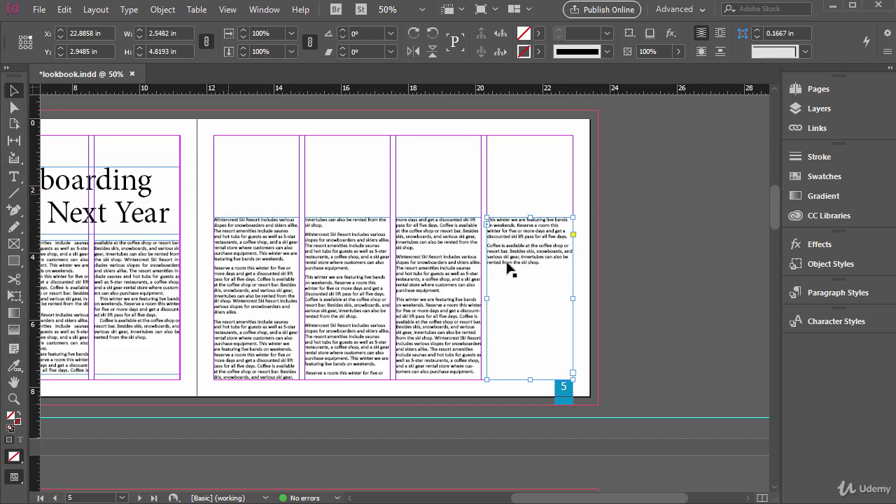
key("ctrl+z")
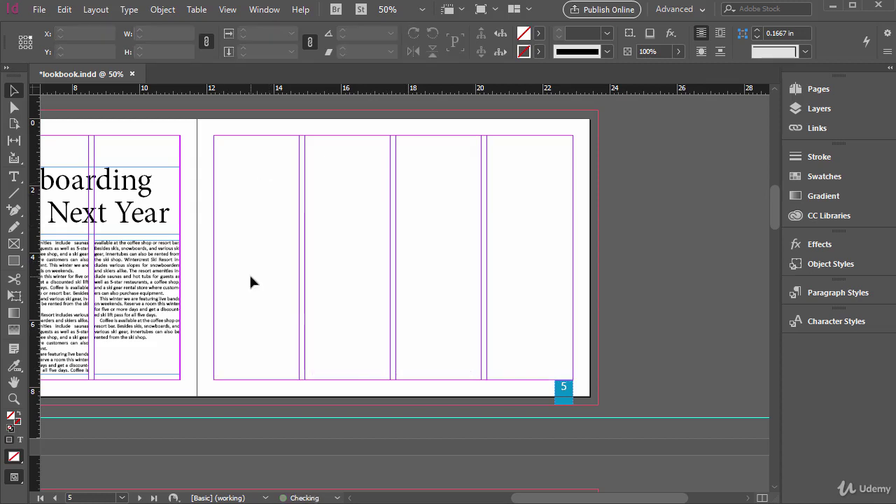